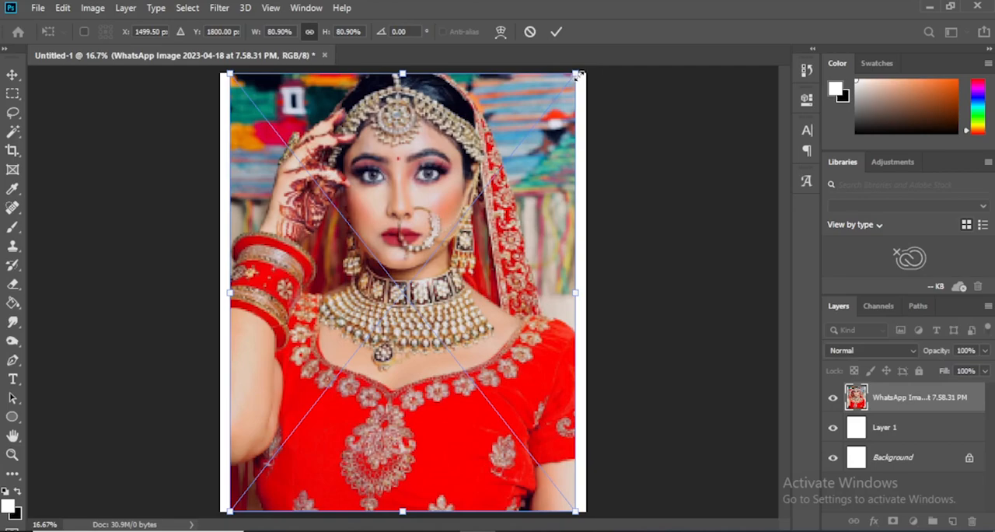
Scale the placed photo to 86.15% and shift it down to Y 1910 px so it fills the canvas
{"action": "left_click_drag", "start_coordinate": [580, 74], "coordinate": [595, 66]}
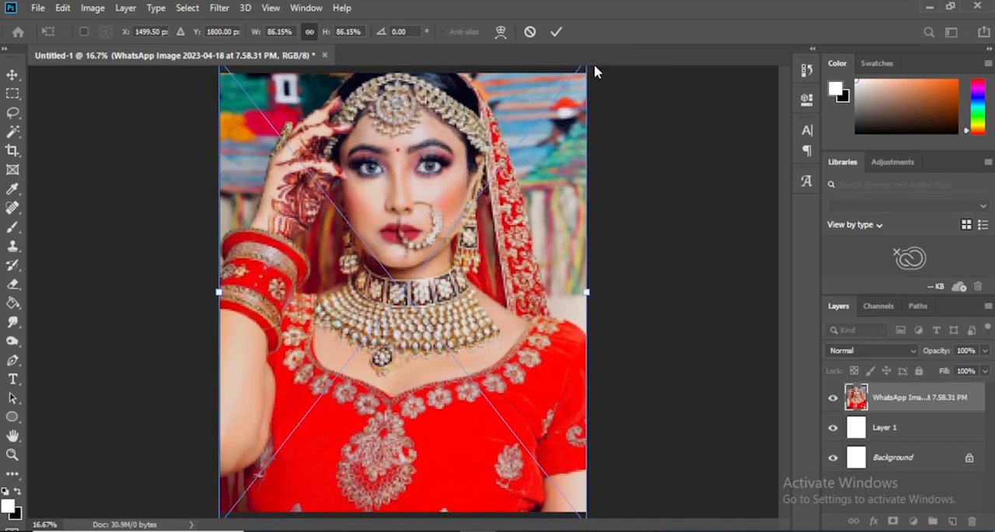
{"action": "key", "text": "shift+Down"}
{"action": "key", "text": "shift+Down"}
{"action": "key", "text": "shift+Down"}
{"action": "key", "text": "shift+Down"}
{"action": "key", "text": "shift+Down"}
{"action": "key", "text": "shift+Down"}
{"action": "key", "text": "shift+Down"}
{"action": "key", "text": "shift+Down"}
{"action": "key", "text": "shift+Down"}
{"action": "key", "text": "shift+Down"}
{"action": "key", "text": "shift+Down"}
{"action": "key", "text": "shift+Down"}
{"action": "key", "text": "shift+Down"}
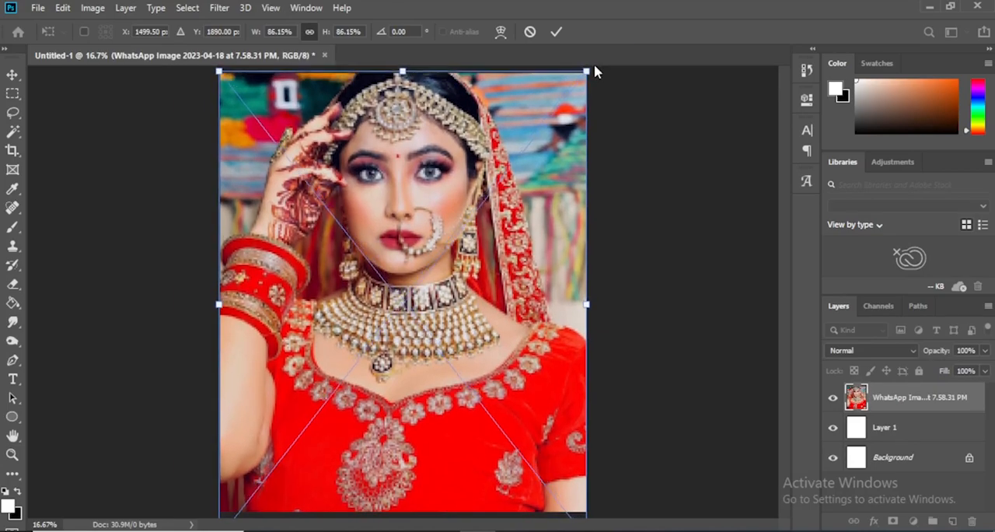
{"action": "key", "text": "shift+Up"}
{"action": "key", "text": "shift+Up"}
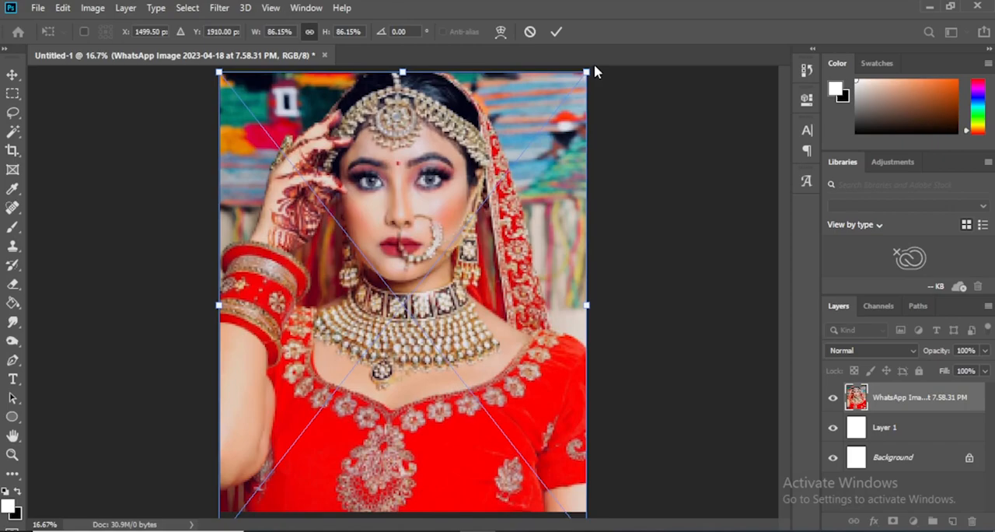
{"action": "key", "text": "Return"}
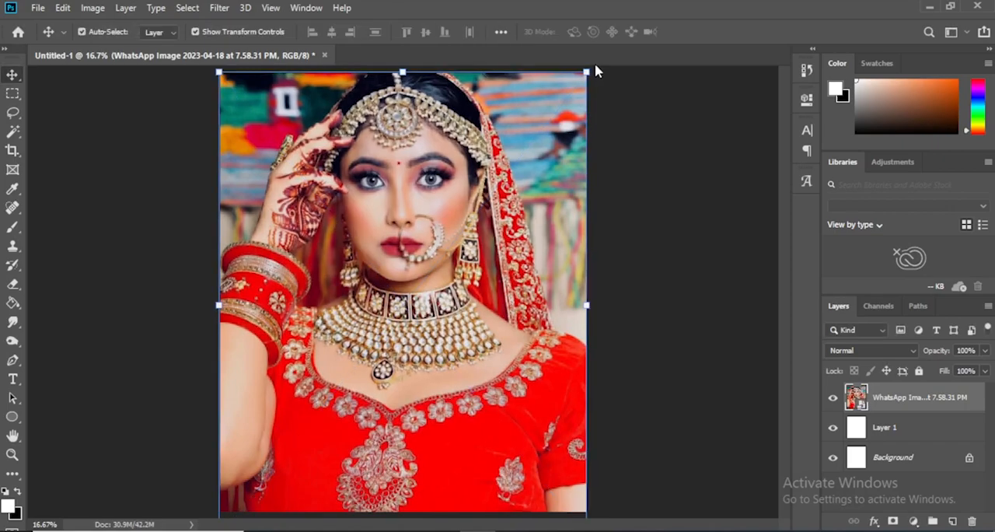
Rasterize the placed photo layer and duplicate it
{"action": "right_click", "coordinate": [918, 406]}
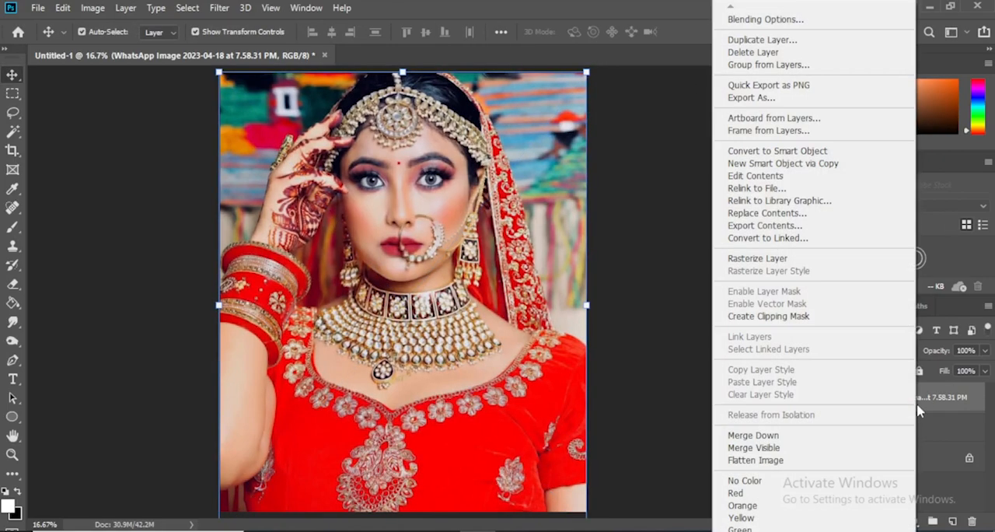
{"action": "left_click", "coordinate": [781, 259]}
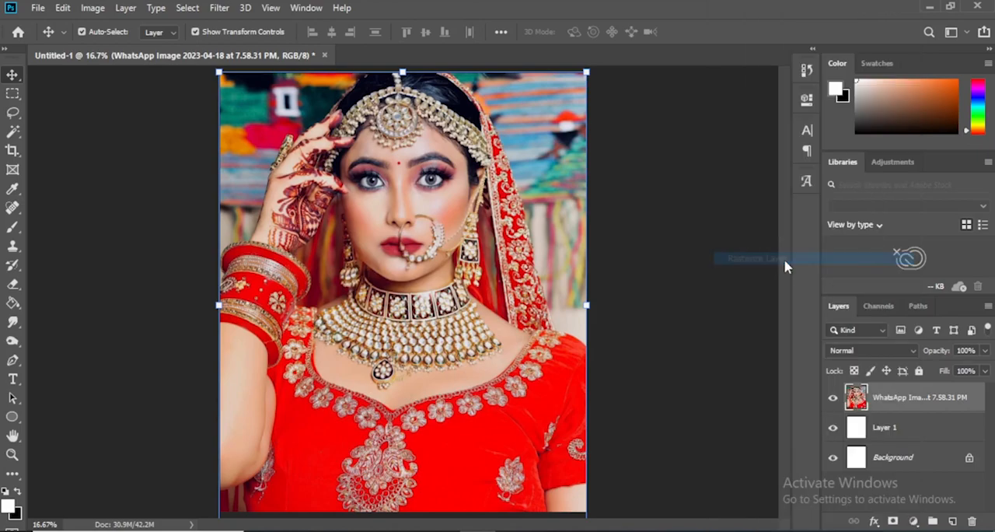
{"action": "left_click", "coordinate": [698, 209]}
{"action": "left_click", "coordinate": [918, 400]}
{"action": "key", "text": "ctrl+j"}
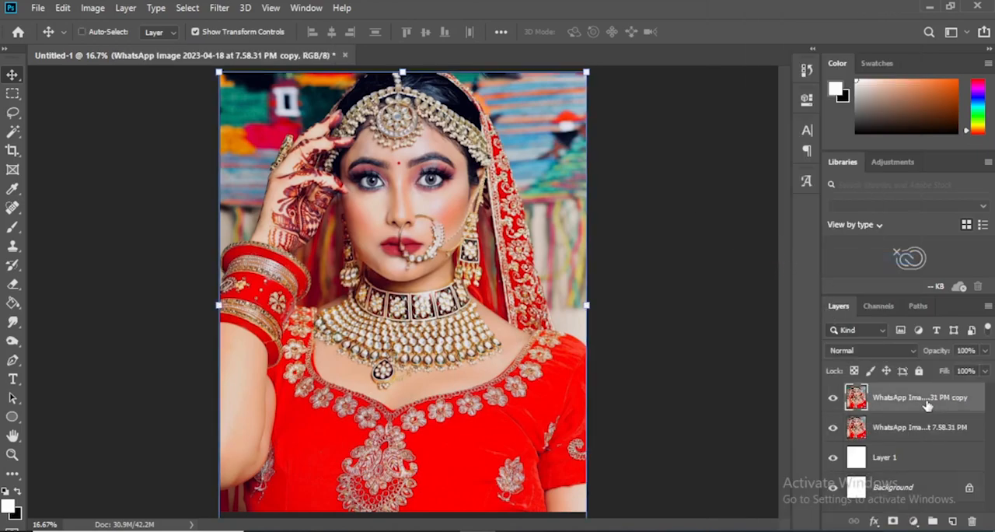
Apply a Black & White adjustment with the Default preset to the photo copy and give that layer a white layer mask
{"action": "left_click", "coordinate": [219, 9]}
{"action": "left_click", "coordinate": [221, 8]}
{"action": "left_click", "coordinate": [92, 8]}
{"action": "mouse_move", "coordinate": [122, 54]}
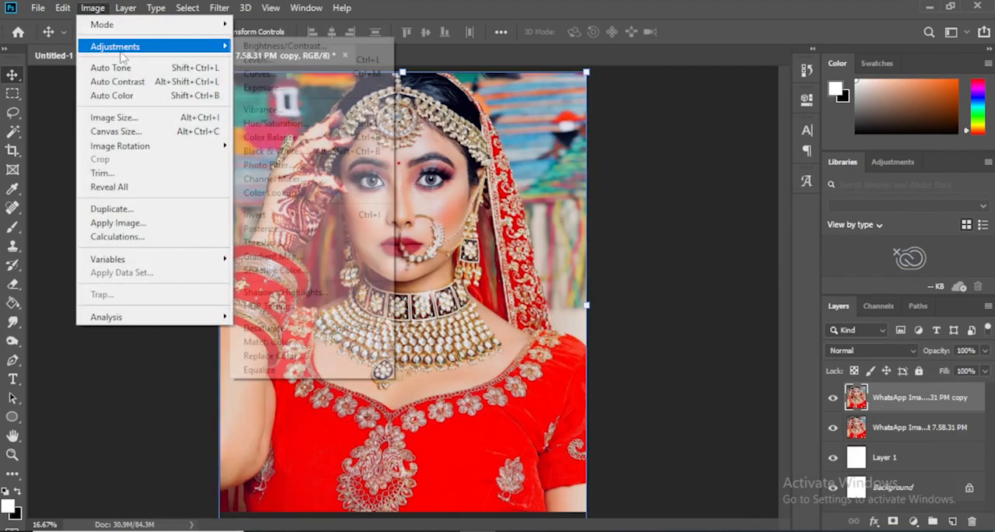
{"action": "left_click", "coordinate": [311, 151]}
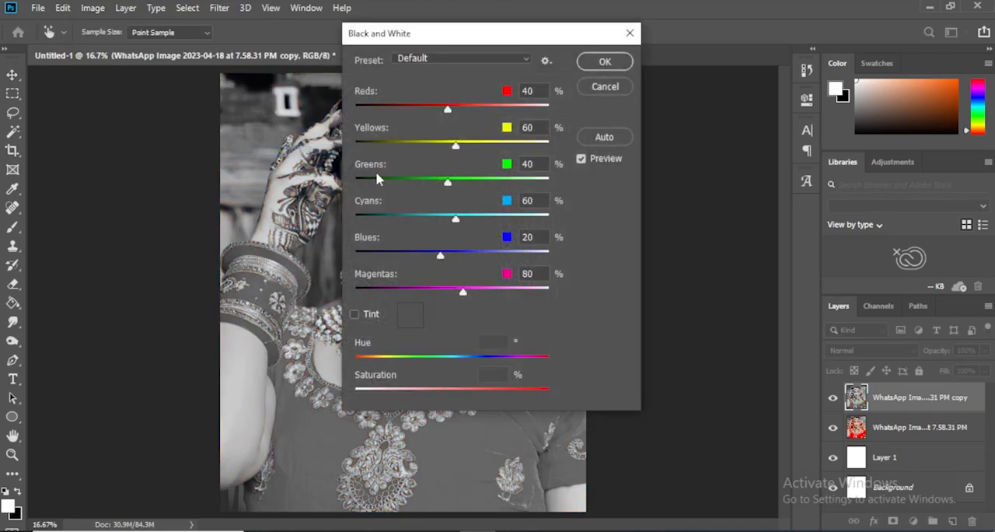
{"action": "left_click", "coordinate": [605, 62]}
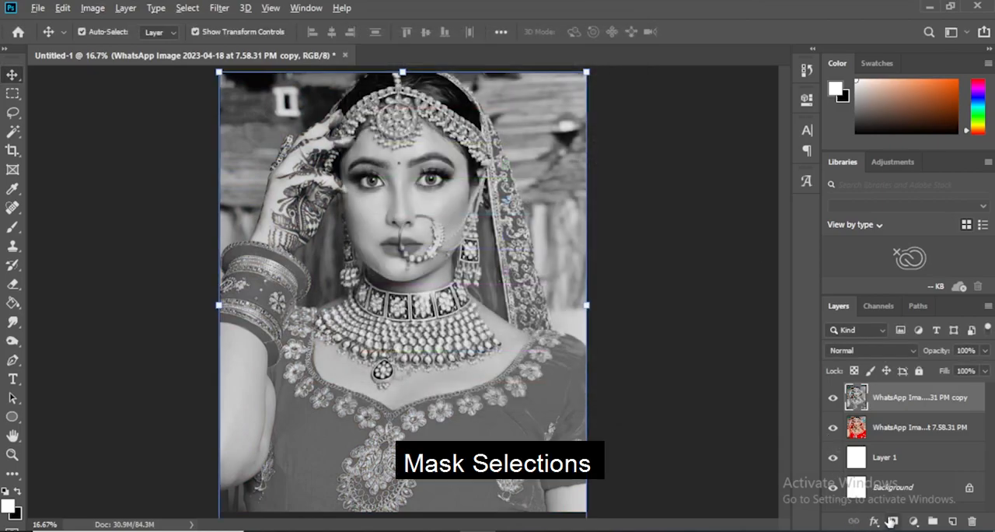
{"action": "left_click", "coordinate": [892, 520], "text": "alt"}
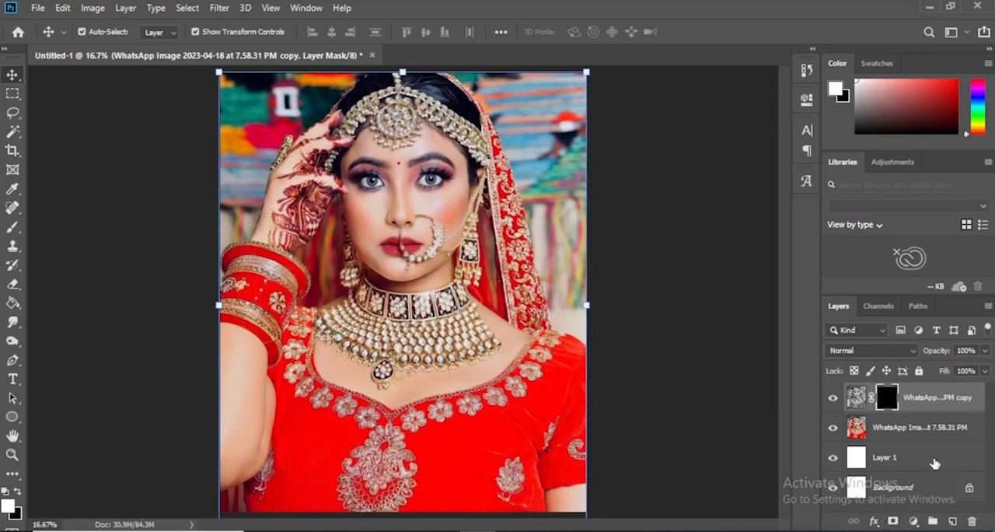
{"action": "key", "text": "ctrl+i"}
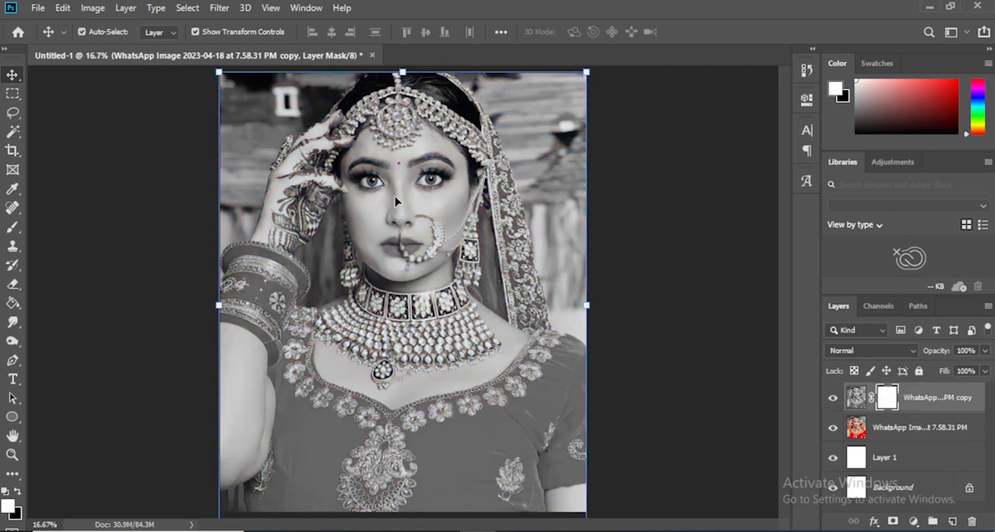
Paint the mask black with a 35 px soft brush to restore color on the headpiece band between the pendant and the raised hand
{"action": "key", "text": "b"}
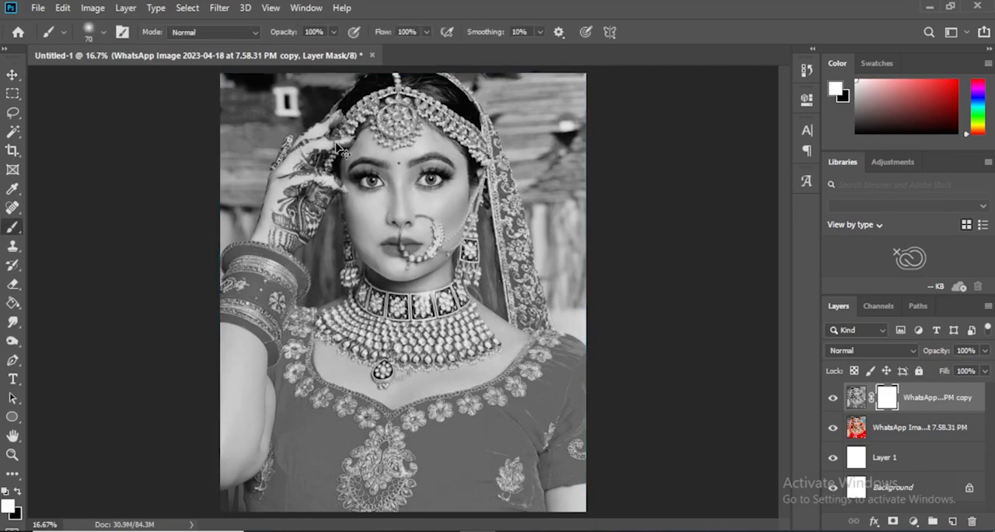
{"action": "key", "text": "ctrl+plus"}
{"action": "key", "text": "ctrl+plus"}
{"action": "left_click_drag", "start_coordinate": [341, 165], "coordinate": [351, 274]}
{"action": "scroll", "coordinate": [351, 274], "scroll_direction": "up", "scroll_amount": 10}
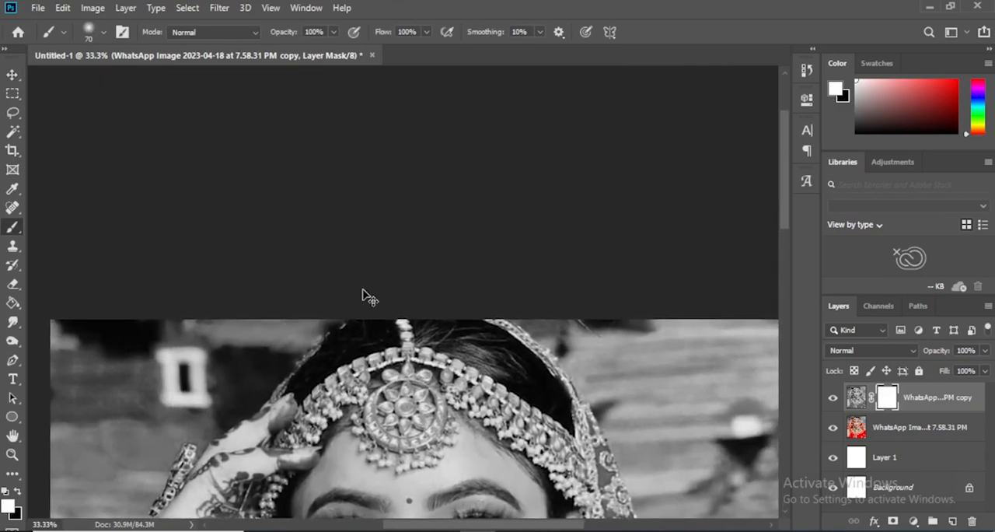
{"action": "key", "text": "ctrl+plus"}
{"action": "left_click_drag", "start_coordinate": [362, 336], "coordinate": [359, 248]}
{"action": "right_click", "coordinate": [360, 265]}
{"action": "left_click", "coordinate": [332, 319]}
{"action": "key", "text": "x"}
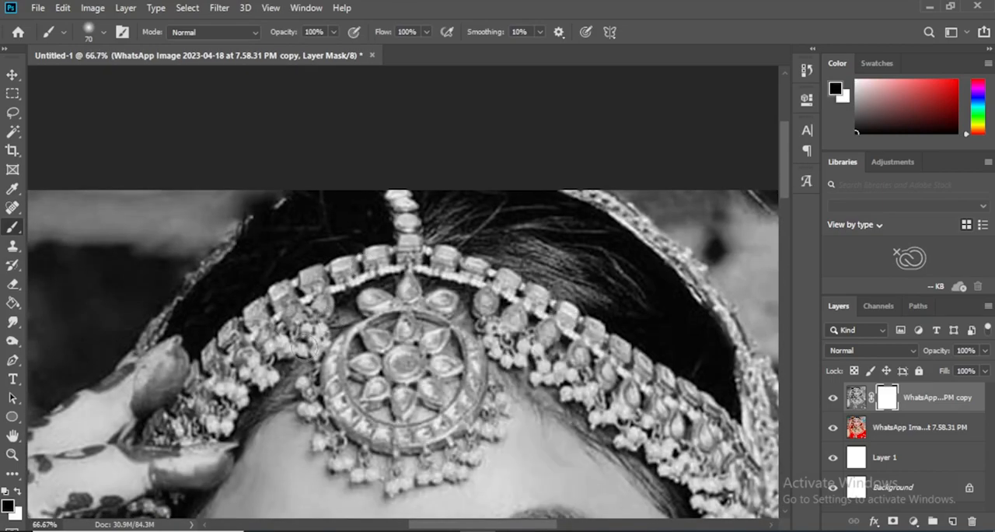
{"action": "key", "text": "bracketleft"}
{"action": "key", "text": "bracketleft"}
{"action": "key", "text": "bracketleft"}
{"action": "key", "text": "bracketleft"}
{"action": "key", "text": "bracketleft"}
{"action": "left_click_drag", "start_coordinate": [365, 272], "coordinate": [374, 253]}
{"action": "mouse_move", "coordinate": [315, 302]}
{"action": "left_mouse_down"}
{"action": "mouse_move", "coordinate": [409, 223]}
{"action": "mouse_move", "coordinate": [417, 227]}
{"action": "left_mouse_up"}
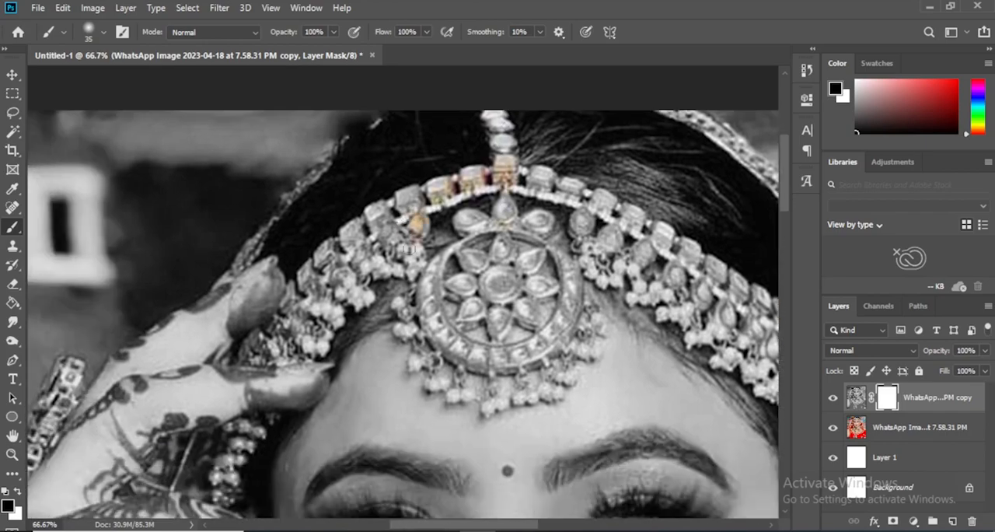
{"action": "mouse_move", "coordinate": [369, 268]}
{"action": "left_mouse_down"}
{"action": "mouse_move", "coordinate": [385, 229]}
{"action": "mouse_move", "coordinate": [357, 258]}
{"action": "mouse_move", "coordinate": [365, 220]}
{"action": "mouse_move", "coordinate": [398, 199]}
{"action": "mouse_move", "coordinate": [432, 207]}
{"action": "left_mouse_up"}
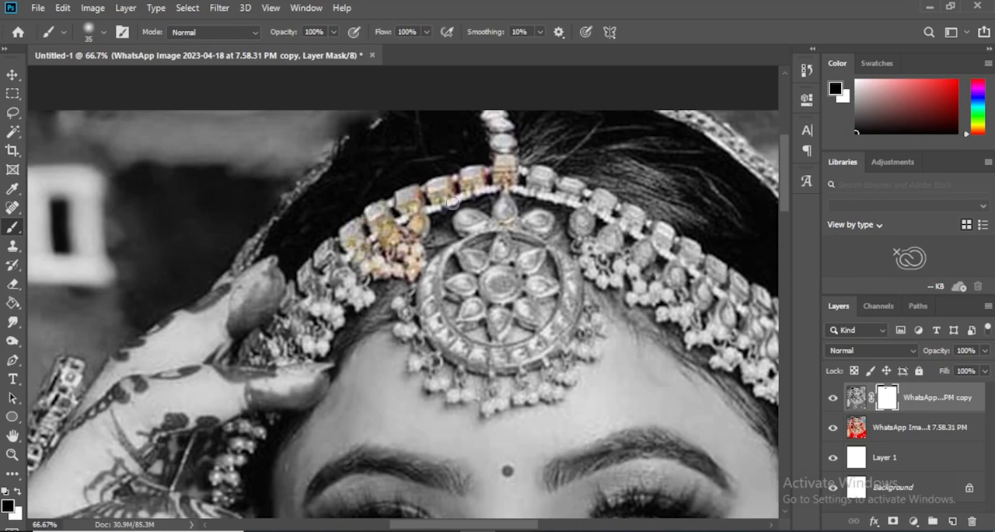
{"action": "left_click_drag", "start_coordinate": [366, 249], "coordinate": [472, 221]}
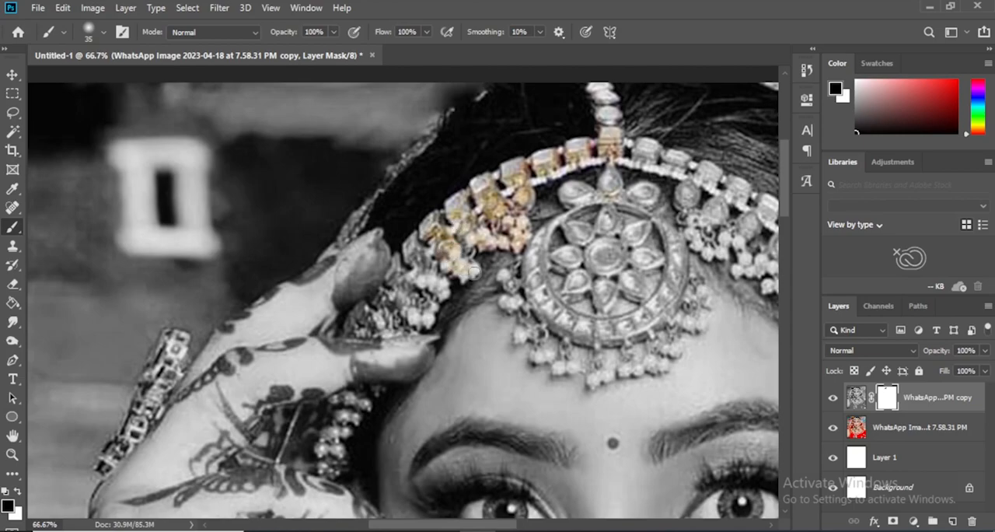
{"action": "mouse_move", "coordinate": [421, 237]}
{"action": "left_mouse_down"}
{"action": "mouse_move", "coordinate": [411, 252]}
{"action": "mouse_move", "coordinate": [432, 287]}
{"action": "mouse_move", "coordinate": [407, 276]}
{"action": "mouse_move", "coordinate": [363, 311]}
{"action": "mouse_move", "coordinate": [416, 321]}
{"action": "mouse_move", "coordinate": [382, 325]}
{"action": "mouse_move", "coordinate": [412, 289]}
{"action": "mouse_move", "coordinate": [420, 311]}
{"action": "mouse_move", "coordinate": [428, 299]}
{"action": "left_mouse_up"}
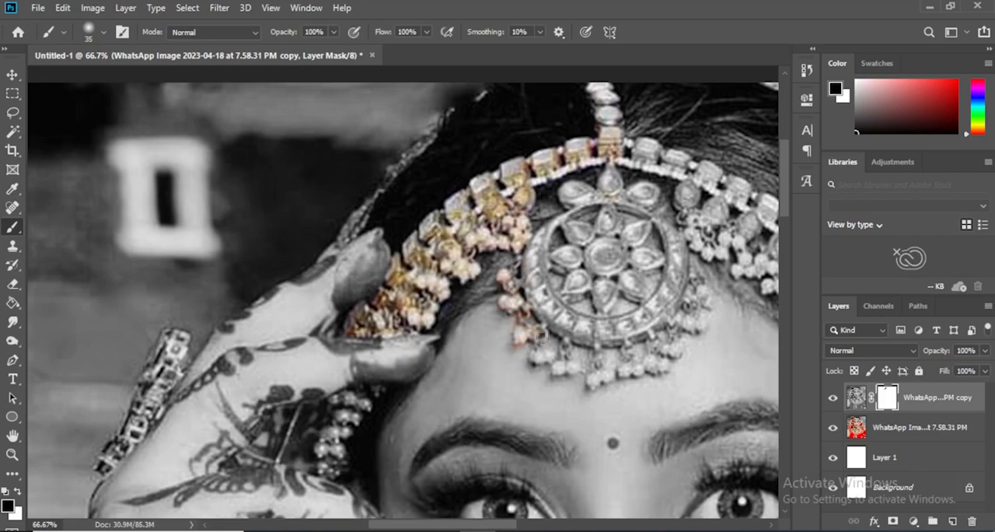
{"action": "left_click_drag", "start_coordinate": [539, 357], "coordinate": [552, 346]}
Restore color on the headpiece's central round pendant, its petals and hanging pearls by painting the mask black
{"action": "left_click_drag", "start_coordinate": [552, 346], "coordinate": [344, 276]}
{"action": "left_click_drag", "start_coordinate": [349, 295], "coordinate": [354, 271]}
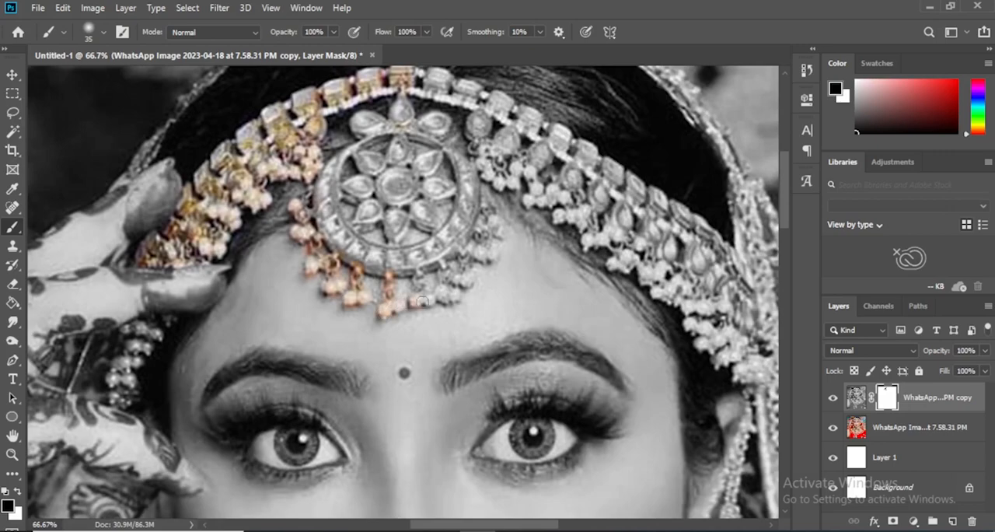
{"action": "left_click_drag", "start_coordinate": [455, 285], "coordinate": [407, 302]}
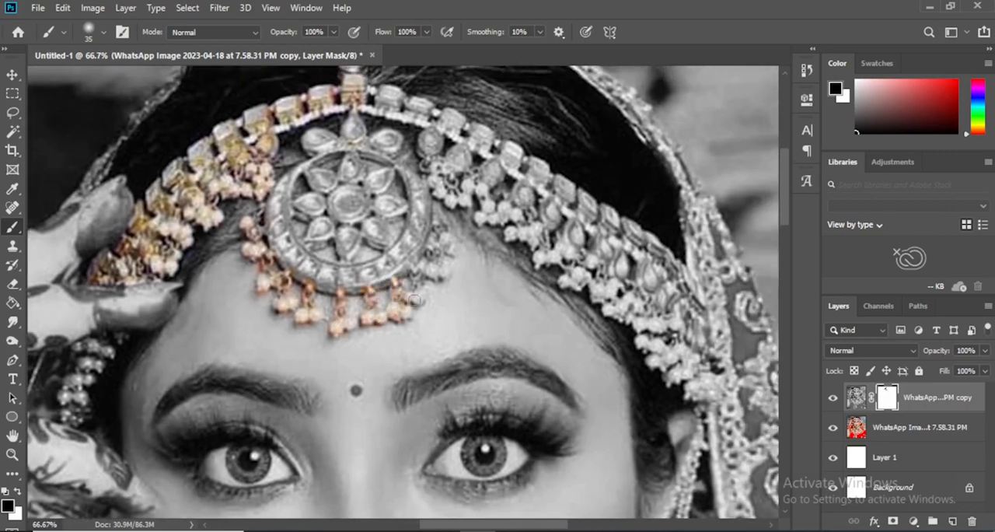
{"action": "left_click_drag", "start_coordinate": [444, 240], "coordinate": [432, 282]}
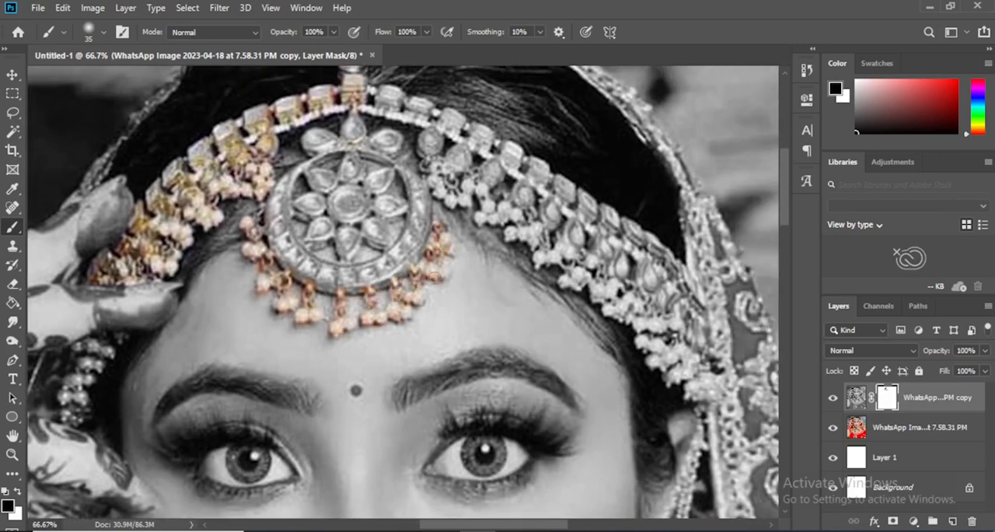
{"action": "left_click_drag", "start_coordinate": [394, 138], "coordinate": [387, 163]}
{"action": "mouse_move", "coordinate": [317, 142]}
{"action": "left_mouse_down"}
{"action": "mouse_move", "coordinate": [276, 206]}
{"action": "mouse_move", "coordinate": [302, 204]}
{"action": "mouse_move", "coordinate": [279, 178]}
{"action": "mouse_move", "coordinate": [264, 232]}
{"action": "left_mouse_up"}
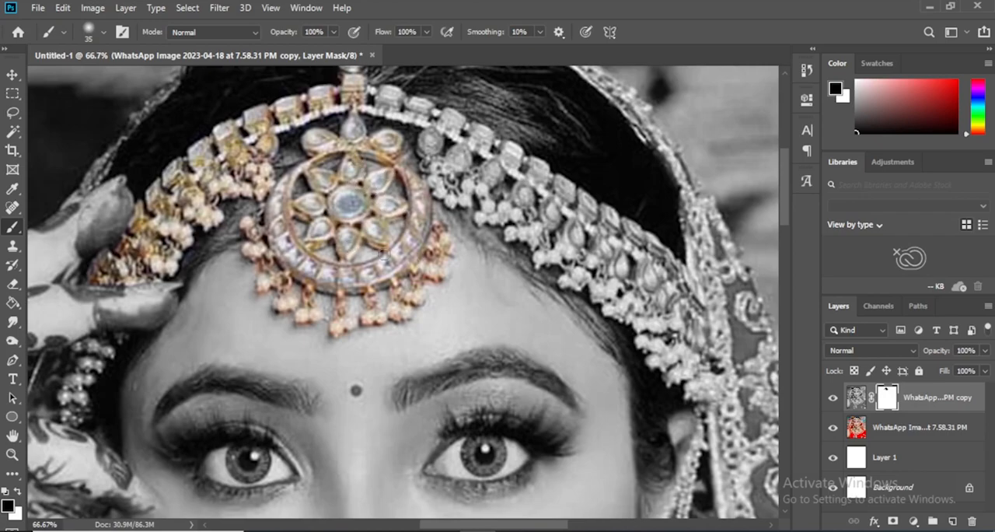
{"action": "scroll", "coordinate": [385, 259], "scroll_direction": "up", "scroll_amount": 2}
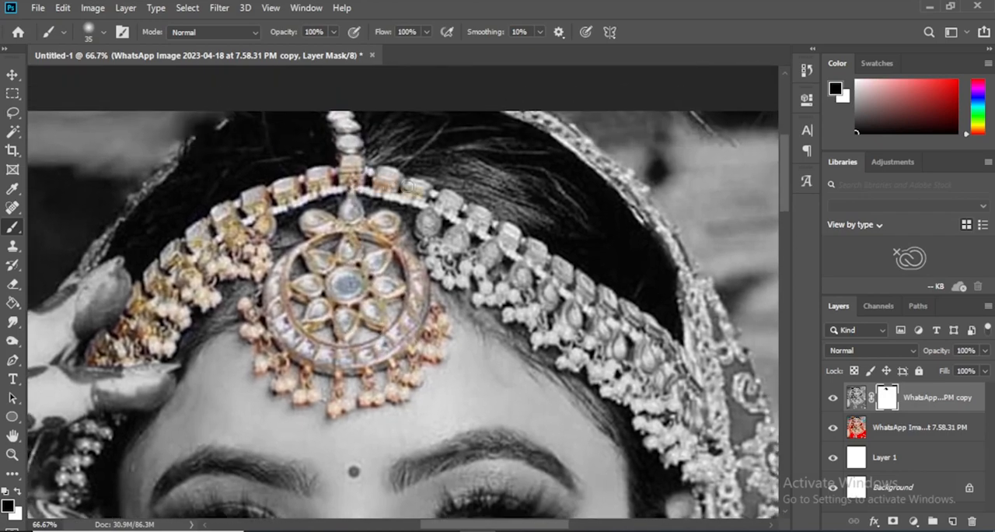
Paint the mask black over the headpiece band and pearls from the central pendant to the veil side
{"action": "left_click_drag", "start_coordinate": [513, 250], "coordinate": [408, 221]}
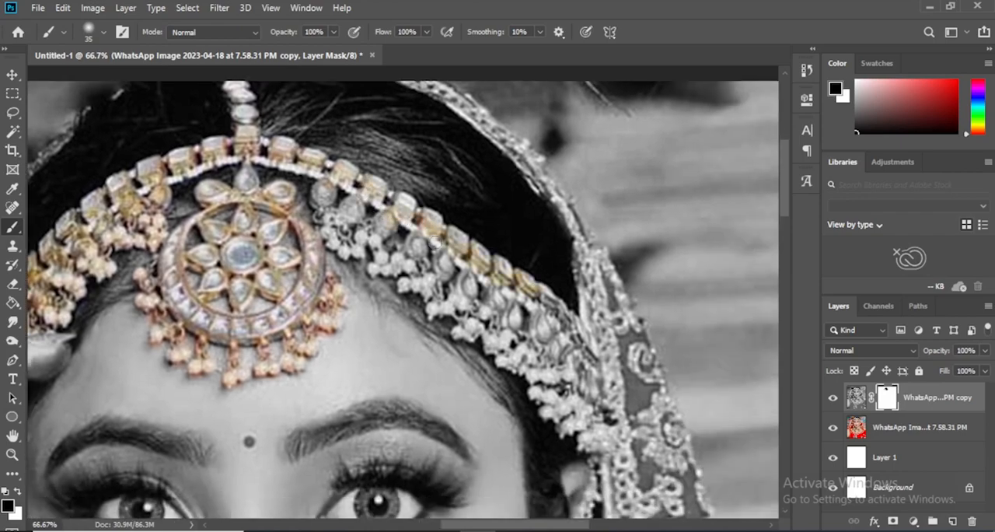
{"action": "mouse_move", "coordinate": [586, 346]}
{"action": "left_mouse_down"}
{"action": "mouse_move", "coordinate": [485, 237]}
{"action": "mouse_move", "coordinate": [489, 315]}
{"action": "mouse_move", "coordinate": [468, 325]}
{"action": "mouse_move", "coordinate": [506, 336]}
{"action": "mouse_move", "coordinate": [483, 338]}
{"action": "mouse_move", "coordinate": [503, 330]}
{"action": "mouse_move", "coordinate": [496, 340]}
{"action": "mouse_move", "coordinate": [524, 384]}
{"action": "left_mouse_up"}
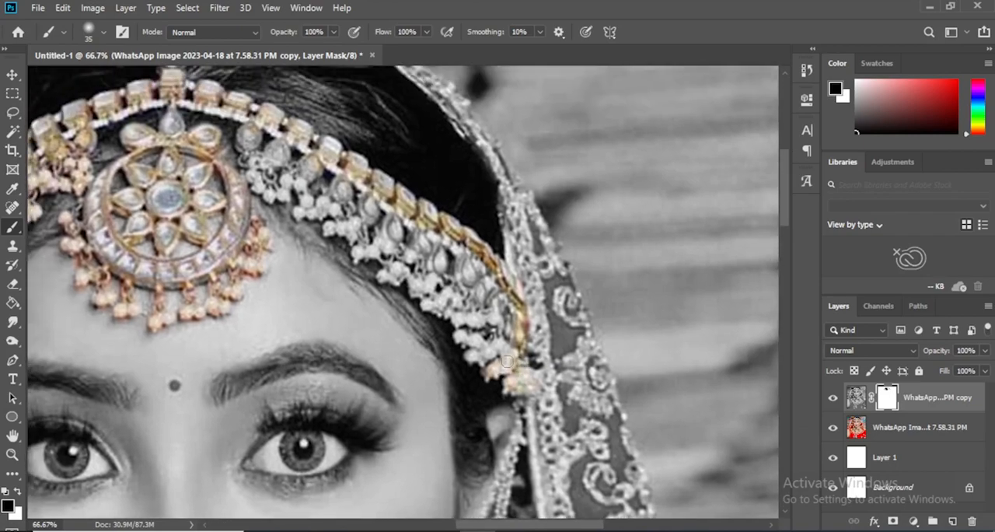
{"action": "mouse_move", "coordinate": [503, 283]}
{"action": "left_mouse_down"}
{"action": "mouse_move", "coordinate": [489, 331]}
{"action": "mouse_move", "coordinate": [506, 328]}
{"action": "mouse_move", "coordinate": [466, 323]}
{"action": "mouse_move", "coordinate": [405, 276]}
{"action": "mouse_move", "coordinate": [381, 275]}
{"action": "left_mouse_up"}
{"action": "left_click_drag", "start_coordinate": [454, 261], "coordinate": [477, 305]}
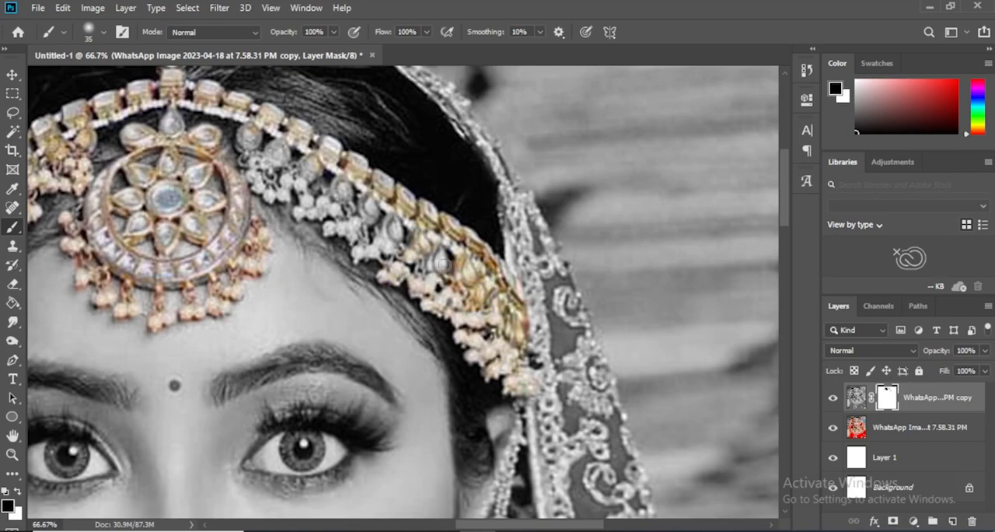
{"action": "left_click_drag", "start_coordinate": [430, 271], "coordinate": [529, 325]}
{"action": "mouse_move", "coordinate": [488, 285]}
{"action": "left_mouse_down"}
{"action": "mouse_move", "coordinate": [503, 303]}
{"action": "mouse_move", "coordinate": [463, 305]}
{"action": "mouse_move", "coordinate": [497, 323]}
{"action": "mouse_move", "coordinate": [443, 282]}
{"action": "mouse_move", "coordinate": [428, 284]}
{"action": "mouse_move", "coordinate": [455, 284]}
{"action": "mouse_move", "coordinate": [473, 255]}
{"action": "mouse_move", "coordinate": [498, 312]}
{"action": "left_mouse_up"}
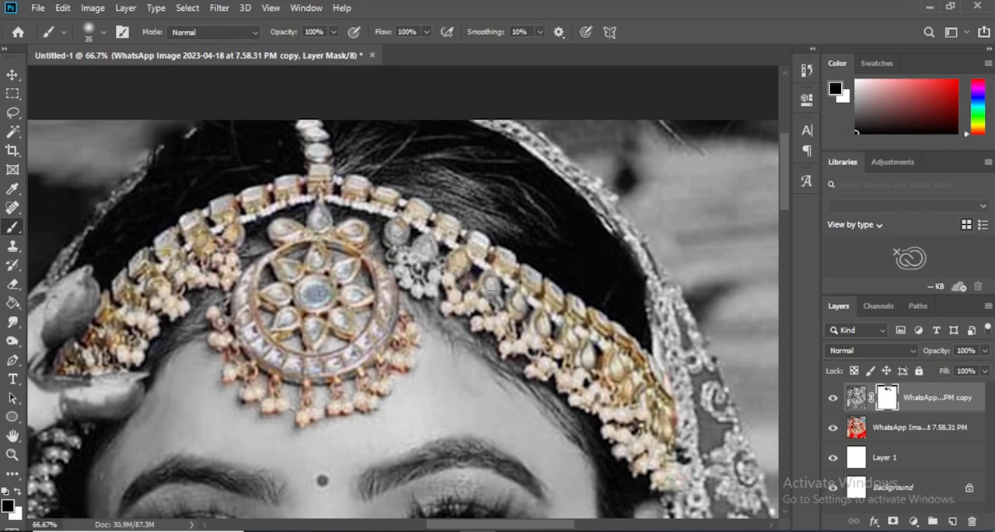
{"action": "left_click_drag", "start_coordinate": [527, 316], "coordinate": [448, 247]}
{"action": "left_click_drag", "start_coordinate": [383, 215], "coordinate": [487, 360]}
{"action": "mouse_move", "coordinate": [426, 346]}
{"action": "left_mouse_down"}
{"action": "mouse_move", "coordinate": [417, 304]}
{"action": "mouse_move", "coordinate": [427, 322]}
{"action": "mouse_move", "coordinate": [459, 324]}
{"action": "mouse_move", "coordinate": [449, 331]}
{"action": "mouse_move", "coordinate": [498, 276]}
{"action": "left_mouse_up"}
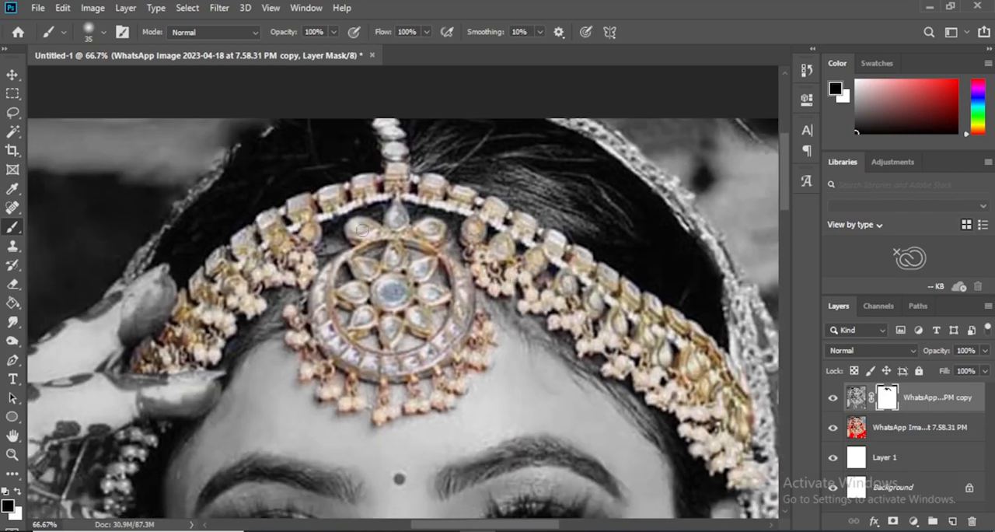
Restore color on the pearl strand behind the fingers and on the finger ring by painting the mask black
{"action": "left_click_drag", "start_coordinate": [323, 338], "coordinate": [501, 157]}
{"action": "mouse_move", "coordinate": [275, 256]}
{"action": "left_mouse_down"}
{"action": "mouse_move", "coordinate": [305, 239]}
{"action": "mouse_move", "coordinate": [270, 282]}
{"action": "mouse_move", "coordinate": [274, 307]}
{"action": "mouse_move", "coordinate": [325, 238]}
{"action": "mouse_move", "coordinate": [611, 233]}
{"action": "left_mouse_up"}
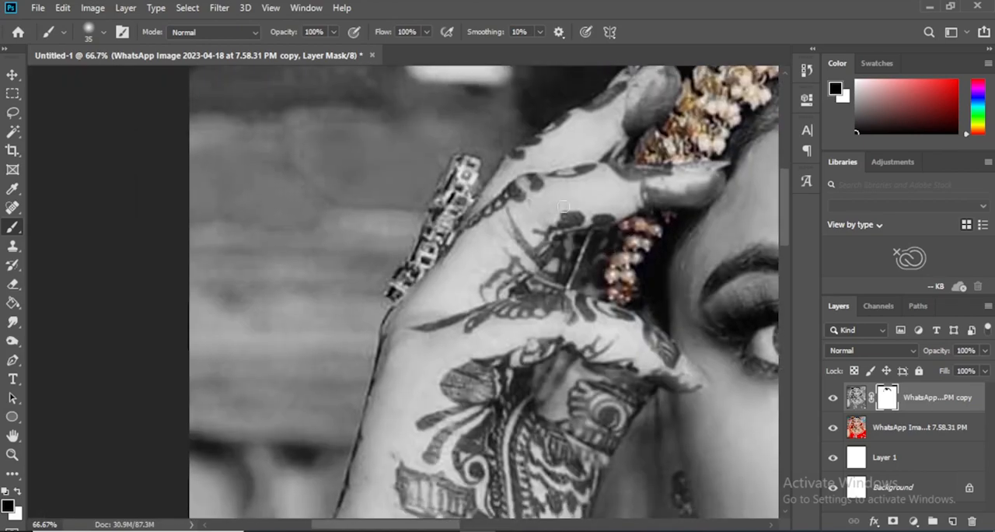
{"action": "mouse_move", "coordinate": [471, 162]}
{"action": "left_mouse_down"}
{"action": "mouse_move", "coordinate": [388, 296]}
{"action": "mouse_move", "coordinate": [478, 197]}
{"action": "mouse_move", "coordinate": [482, 210]}
{"action": "mouse_move", "coordinate": [452, 226]}
{"action": "mouse_move", "coordinate": [466, 179]}
{"action": "left_mouse_up"}
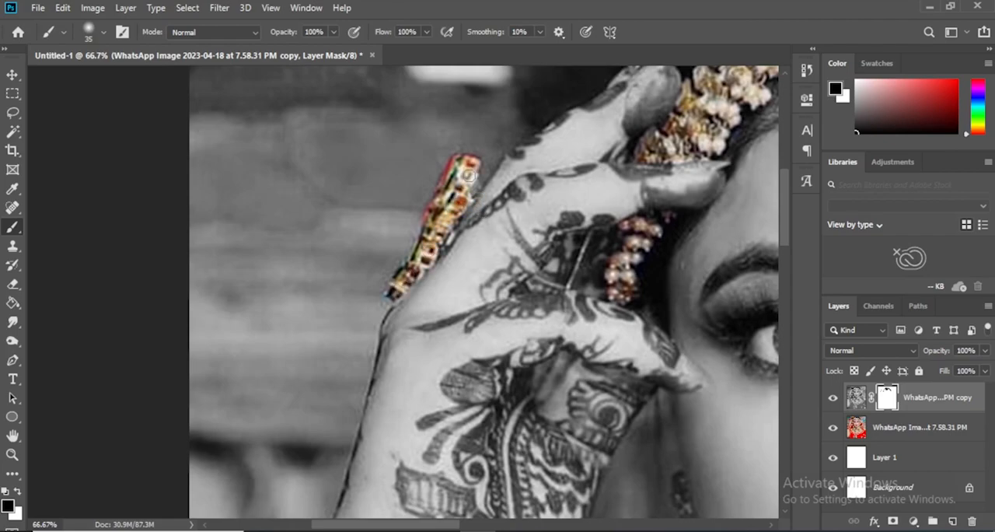
Paint the mask black over the earring beside the raised hand, from its top strand down to its drops
{"action": "left_click_drag", "start_coordinate": [454, 239], "coordinate": [382, 104]}
{"action": "mouse_move", "coordinate": [641, 329]}
{"action": "left_mouse_down"}
{"action": "mouse_move", "coordinate": [484, 171]}
{"action": "mouse_move", "coordinate": [456, 222]}
{"action": "mouse_move", "coordinate": [464, 349]}
{"action": "mouse_move", "coordinate": [428, 310]}
{"action": "left_mouse_up"}
{"action": "mouse_move", "coordinate": [423, 256]}
{"action": "left_mouse_down"}
{"action": "mouse_move", "coordinate": [422, 317]}
{"action": "mouse_move", "coordinate": [430, 327]}
{"action": "mouse_move", "coordinate": [443, 267]}
{"action": "mouse_move", "coordinate": [455, 340]}
{"action": "mouse_move", "coordinate": [435, 331]}
{"action": "mouse_move", "coordinate": [426, 227]}
{"action": "left_mouse_up"}
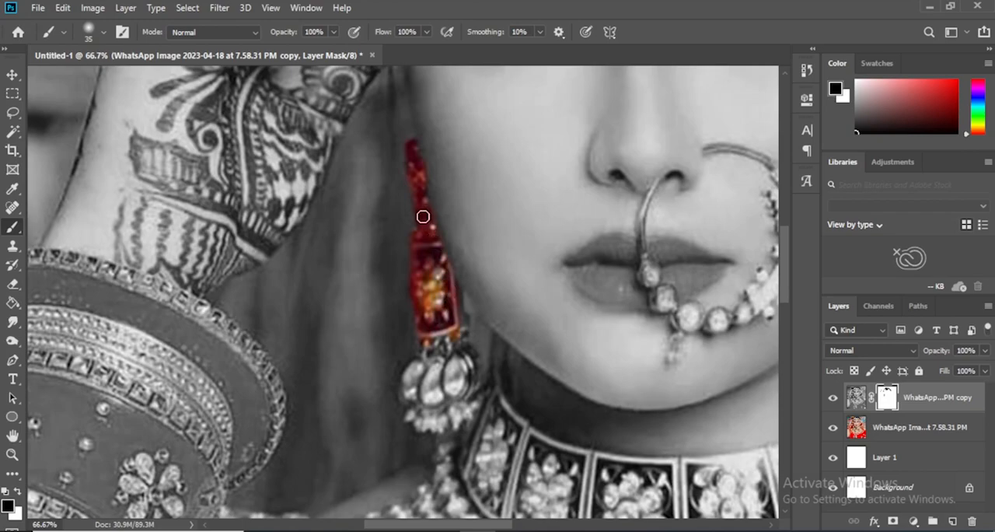
{"action": "left_click_drag", "start_coordinate": [443, 326], "coordinate": [431, 240]}
{"action": "mouse_move", "coordinate": [448, 290]}
{"action": "left_mouse_down"}
{"action": "mouse_move", "coordinate": [452, 237]}
{"action": "mouse_move", "coordinate": [443, 220]}
{"action": "mouse_move", "coordinate": [457, 300]}
{"action": "mouse_move", "coordinate": [450, 331]}
{"action": "mouse_move", "coordinate": [399, 329]}
{"action": "mouse_move", "coordinate": [426, 344]}
{"action": "mouse_move", "coordinate": [399, 325]}
{"action": "mouse_move", "coordinate": [399, 284]}
{"action": "mouse_move", "coordinate": [416, 257]}
{"action": "mouse_move", "coordinate": [420, 287]}
{"action": "mouse_move", "coordinate": [409, 301]}
{"action": "mouse_move", "coordinate": [420, 326]}
{"action": "mouse_move", "coordinate": [440, 303]}
{"action": "mouse_move", "coordinate": [429, 253]}
{"action": "mouse_move", "coordinate": [436, 235]}
{"action": "mouse_move", "coordinate": [464, 304]}
{"action": "mouse_move", "coordinate": [396, 380]}
{"action": "mouse_move", "coordinate": [385, 433]}
{"action": "left_mouse_up"}
{"action": "scroll", "coordinate": [393, 285], "scroll_direction": "down", "scroll_amount": 2}
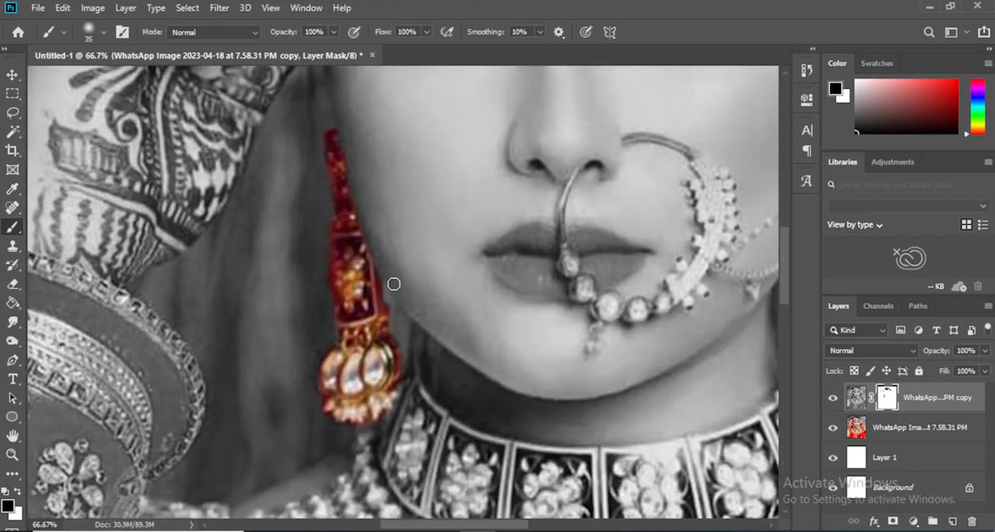
Paint the mask white beside the top of the colored earring to clean up its edge, and switch back to black
{"action": "scroll", "coordinate": [396, 286], "scroll_direction": "down", "scroll_amount": 3}
{"action": "scroll", "coordinate": [395, 286], "scroll_direction": "up", "scroll_amount": 2}
{"action": "scroll", "coordinate": [394, 292], "scroll_direction": "up", "scroll_amount": 1}
{"action": "key", "text": "x"}
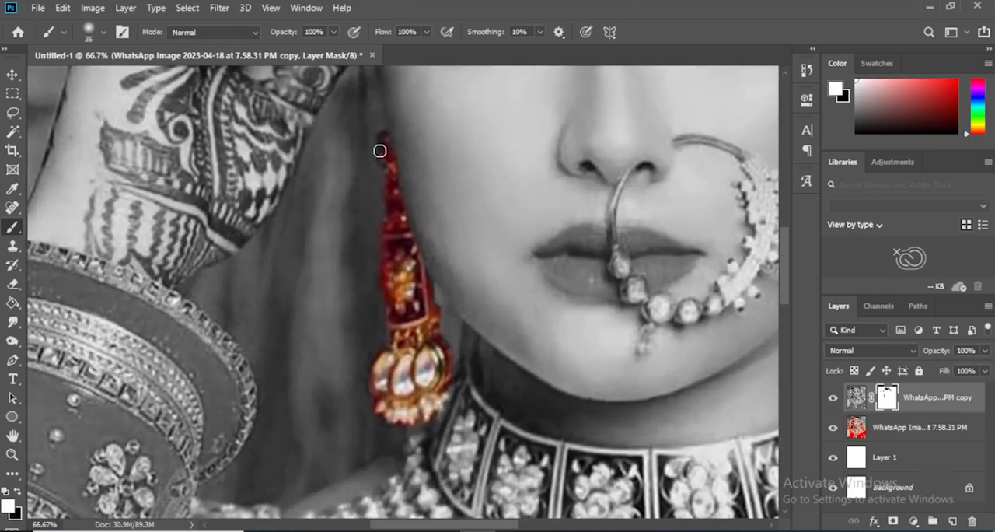
{"action": "mouse_move", "coordinate": [378, 158]}
{"action": "left_mouse_down"}
{"action": "mouse_move", "coordinate": [403, 200]}
{"action": "mouse_move", "coordinate": [387, 162]}
{"action": "mouse_move", "coordinate": [434, 303]}
{"action": "mouse_move", "coordinate": [382, 136]}
{"action": "left_mouse_up"}
{"action": "key", "text": "x"}
Restore color on the whole nose ring and its beads by painting the mask black with a 20–25 px brush
{"action": "scroll", "coordinate": [383, 136], "scroll_direction": "right", "scroll_amount": 5}
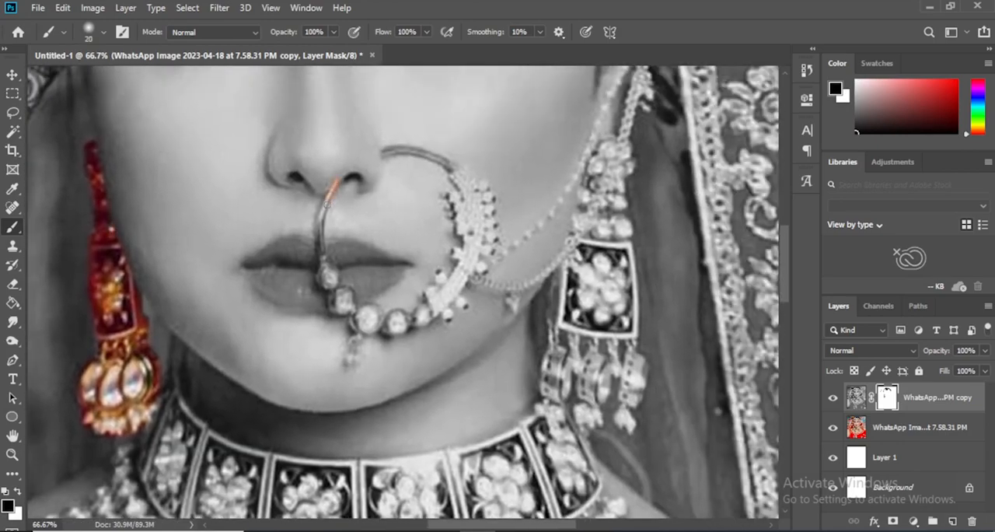
{"action": "left_click_drag", "start_coordinate": [321, 241], "coordinate": [322, 270]}
{"action": "mouse_move", "coordinate": [314, 236]}
{"action": "left_mouse_down"}
{"action": "mouse_move", "coordinate": [325, 284]}
{"action": "mouse_move", "coordinate": [339, 297]}
{"action": "left_mouse_up"}
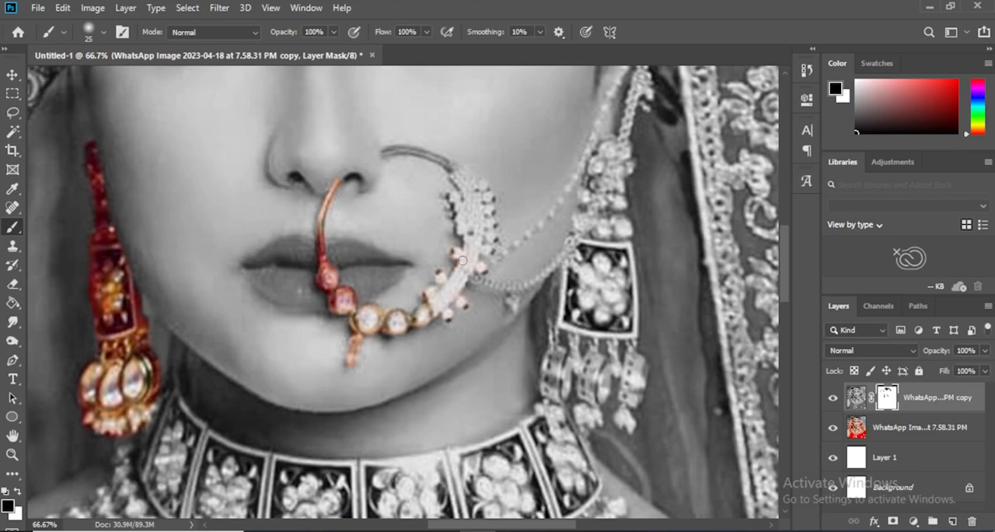
{"action": "scroll", "coordinate": [484, 345], "scroll_direction": "up", "scroll_amount": 3}
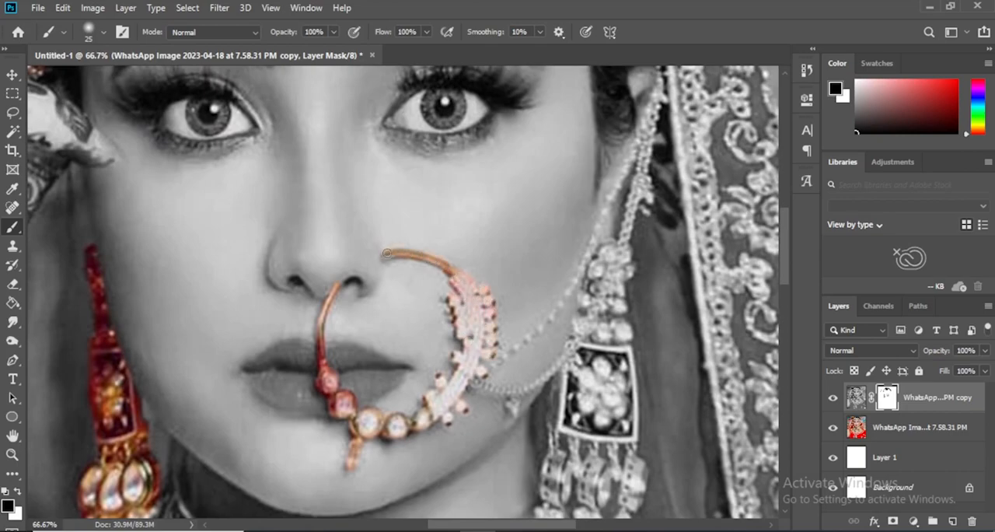
Paint the mask black over both lips with a brush of about 30 px to bring back their red color
{"action": "key", "text": "bracketright"}
{"action": "scroll", "coordinate": [374, 313], "scroll_direction": "down", "scroll_amount": 3}
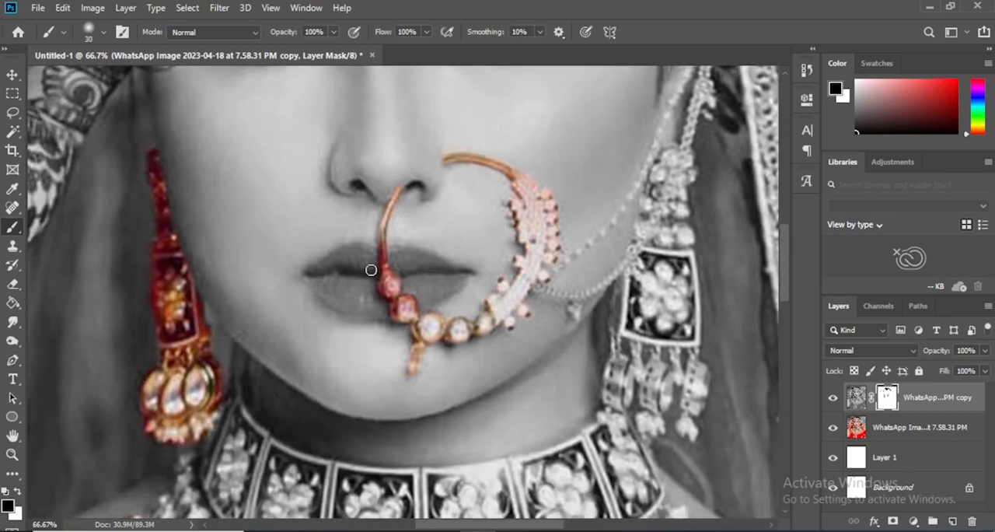
{"action": "mouse_move", "coordinate": [307, 274]}
{"action": "left_mouse_down"}
{"action": "mouse_move", "coordinate": [365, 250]}
{"action": "mouse_move", "coordinate": [405, 251]}
{"action": "mouse_move", "coordinate": [468, 274]}
{"action": "mouse_move", "coordinate": [414, 307]}
{"action": "mouse_move", "coordinate": [453, 276]}
{"action": "mouse_move", "coordinate": [404, 294]}
{"action": "mouse_move", "coordinate": [438, 274]}
{"action": "mouse_move", "coordinate": [394, 262]}
{"action": "mouse_move", "coordinate": [423, 265]}
{"action": "mouse_move", "coordinate": [400, 282]}
{"action": "mouse_move", "coordinate": [423, 298]}
{"action": "mouse_move", "coordinate": [385, 312]}
{"action": "mouse_move", "coordinate": [328, 298]}
{"action": "mouse_move", "coordinate": [309, 276]}
{"action": "mouse_move", "coordinate": [364, 276]}
{"action": "mouse_move", "coordinate": [336, 265]}
{"action": "mouse_move", "coordinate": [381, 264]}
{"action": "mouse_move", "coordinate": [324, 281]}
{"action": "mouse_move", "coordinate": [393, 298]}
{"action": "mouse_move", "coordinate": [383, 302]}
{"action": "mouse_move", "coordinate": [332, 275]}
{"action": "left_mouse_up"}
{"action": "key", "text": "bracketright"}
{"action": "key", "text": "bracketright"}
{"action": "key", "text": "bracketright"}
{"action": "key", "text": "bracketleft"}
{"action": "key", "text": "bracketleft"}
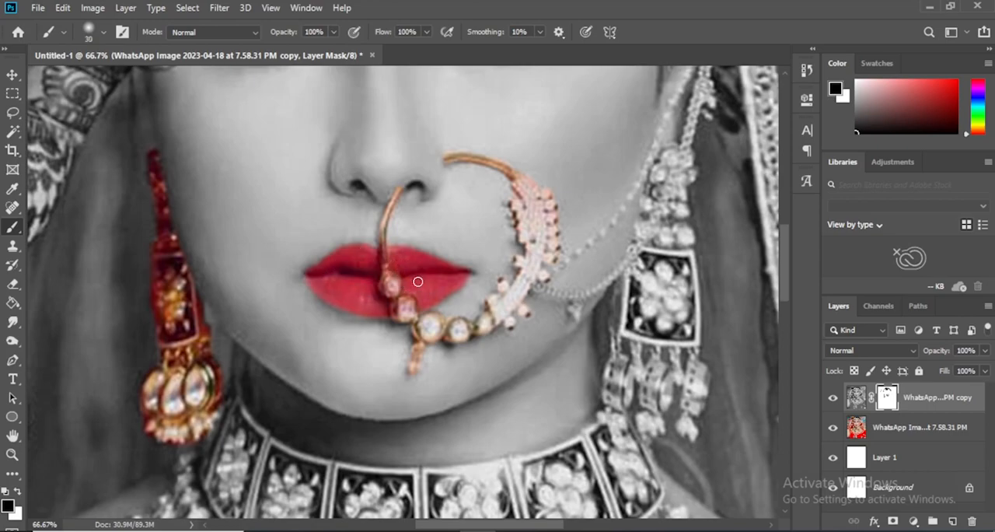
Restore color on the upper chain from the nose ring to the ear by painting the mask with a 25 px black brush
{"action": "left_click_drag", "start_coordinate": [526, 280], "coordinate": [401, 374]}
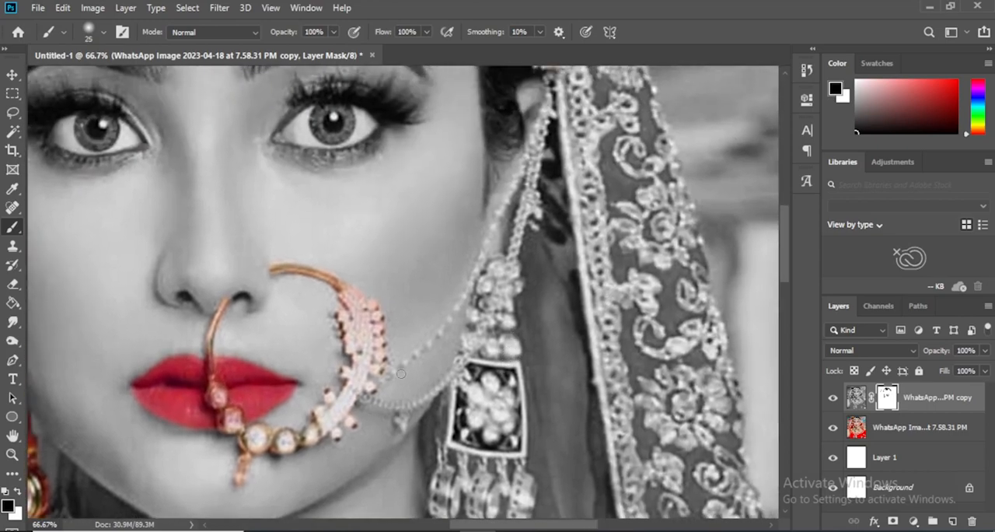
{"action": "left_click_drag", "start_coordinate": [433, 339], "coordinate": [413, 380]}
{"action": "left_click_drag", "start_coordinate": [432, 345], "coordinate": [411, 409]}
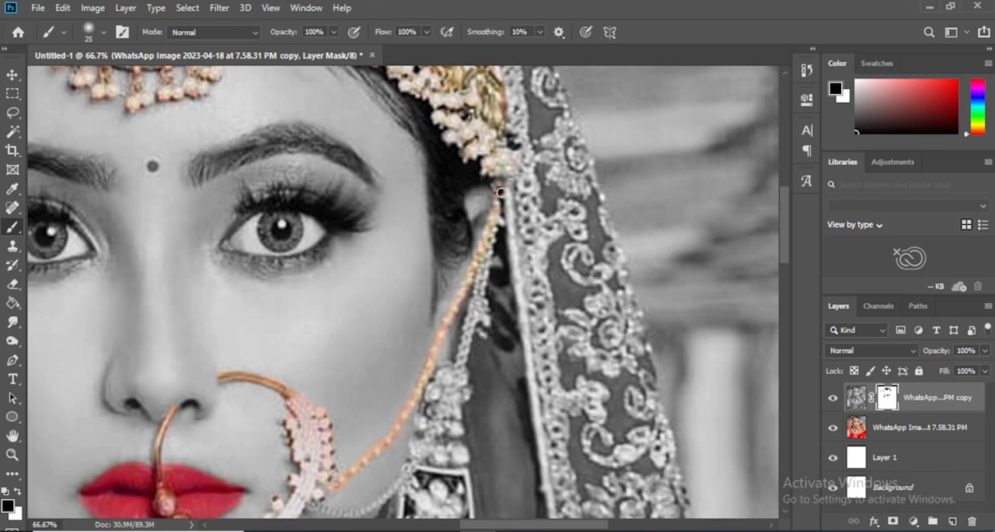
Restore color on the earring's upper strand and pearl cluster and the lower nose-ring chain by painting the mask with a 25 px black brush
{"action": "left_click_drag", "start_coordinate": [475, 313], "coordinate": [458, 301]}
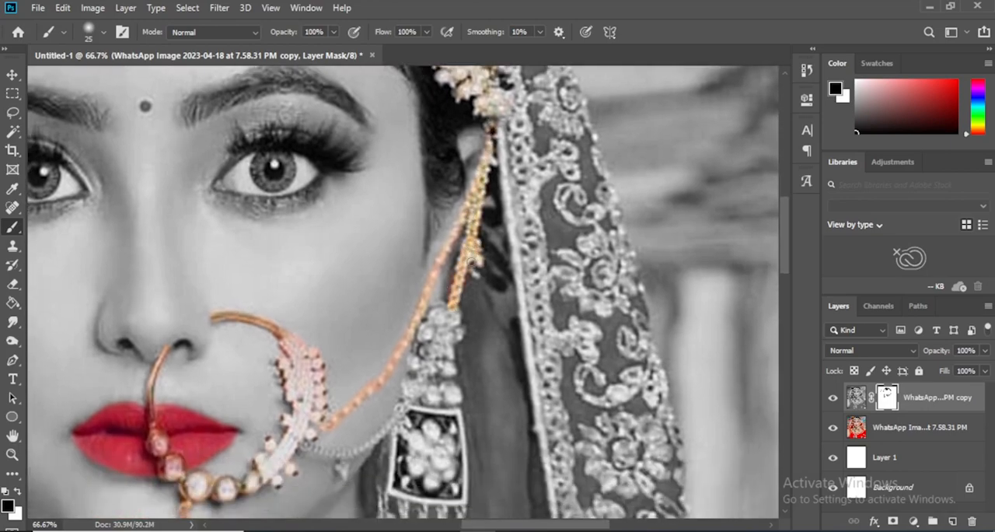
{"action": "left_click_drag", "start_coordinate": [471, 255], "coordinate": [504, 186]}
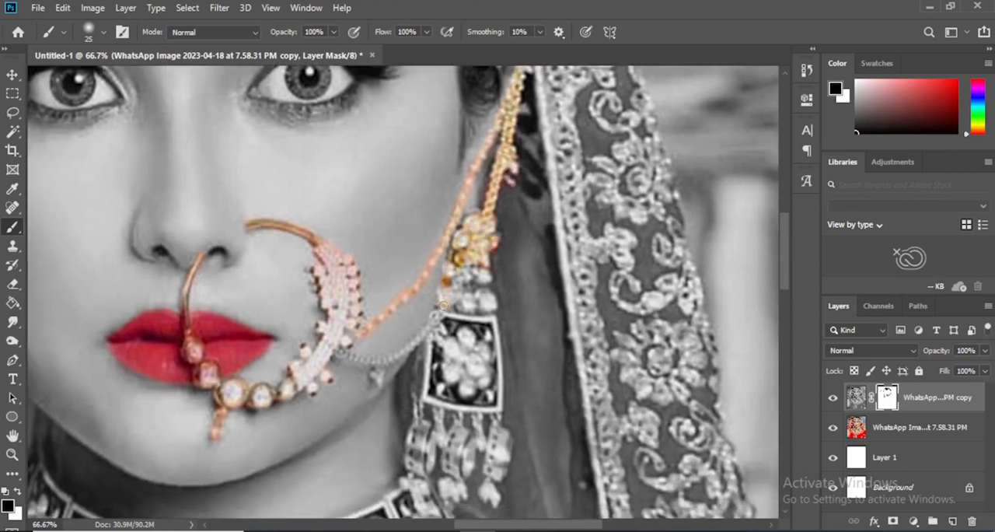
{"action": "scroll", "coordinate": [466, 301], "scroll_direction": "down", "scroll_amount": 3}
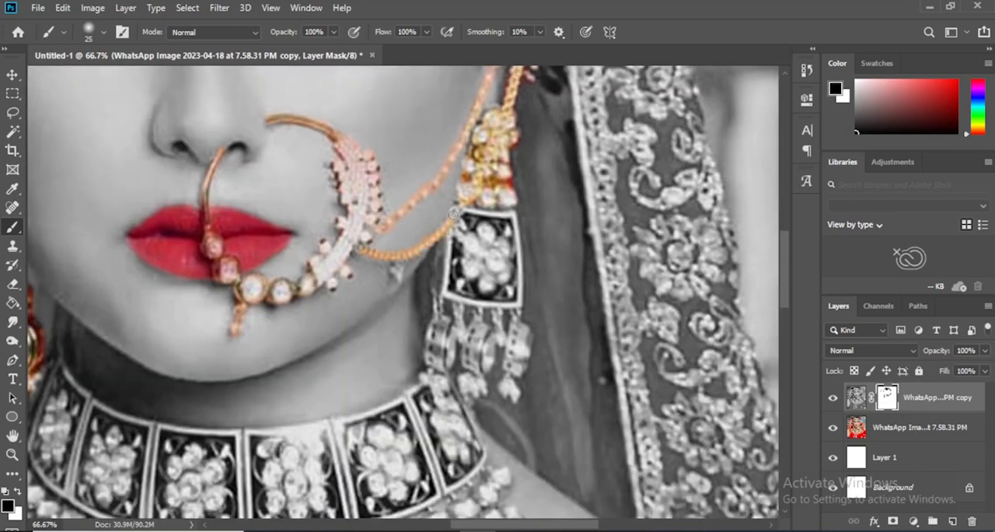
{"action": "mouse_move", "coordinate": [444, 287]}
{"action": "left_mouse_down"}
{"action": "mouse_move", "coordinate": [384, 261]}
{"action": "mouse_move", "coordinate": [378, 318]}
{"action": "mouse_move", "coordinate": [438, 319]}
{"action": "mouse_move", "coordinate": [438, 219]}
{"action": "mouse_move", "coordinate": [441, 273]}
{"action": "mouse_move", "coordinate": [428, 253]}
{"action": "mouse_move", "coordinate": [441, 296]}
{"action": "mouse_move", "coordinate": [435, 233]}
{"action": "mouse_move", "coordinate": [437, 280]}
{"action": "left_mouse_up"}
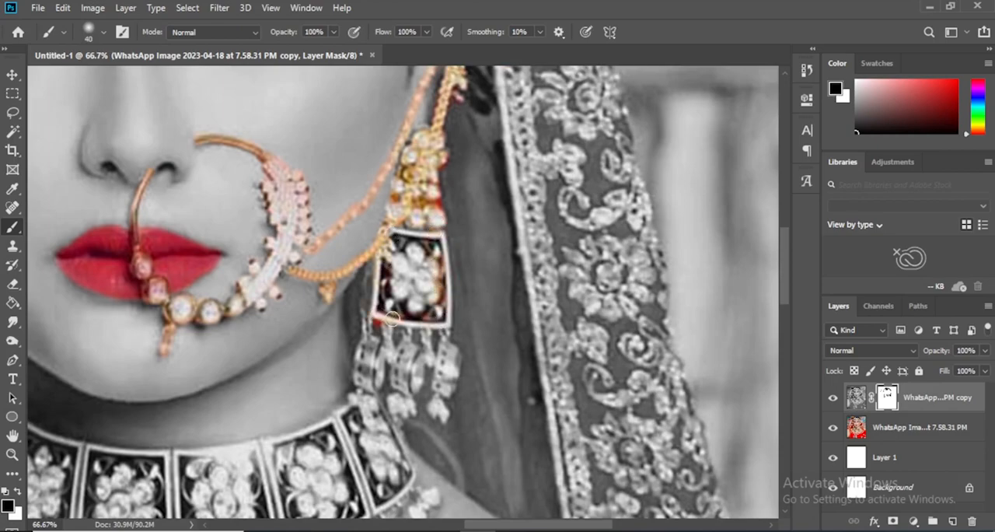
Restore color on the earring's square panel and hanging drops with a 20 px black brush, and clean their edges with white
{"action": "scroll", "coordinate": [429, 298], "scroll_direction": "down", "scroll_amount": 3}
{"action": "mouse_move", "coordinate": [438, 193]}
{"action": "left_mouse_down"}
{"action": "mouse_move", "coordinate": [451, 210]}
{"action": "mouse_move", "coordinate": [447, 248]}
{"action": "left_mouse_up"}
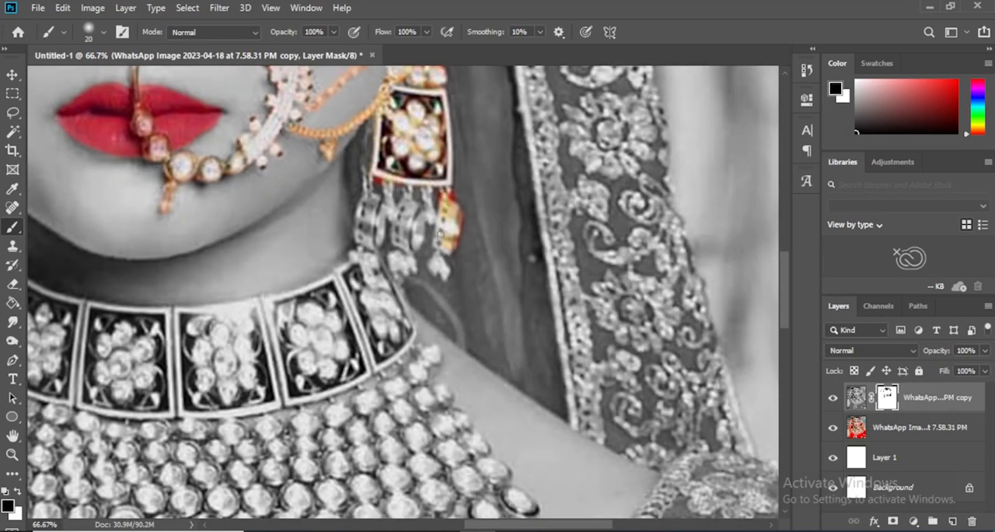
{"action": "scroll", "coordinate": [443, 270], "scroll_direction": "up", "scroll_amount": 2}
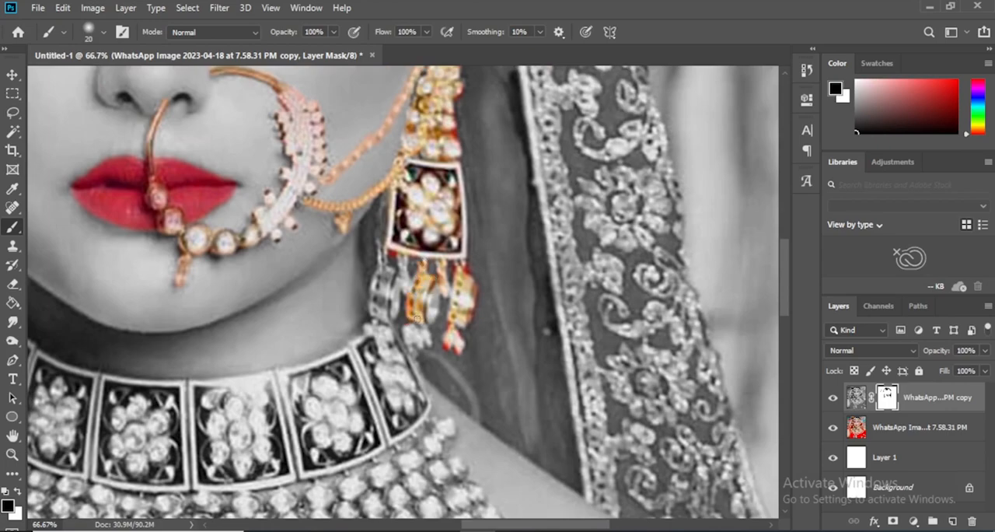
{"action": "scroll", "coordinate": [439, 286], "scroll_direction": "down", "scroll_amount": 1}
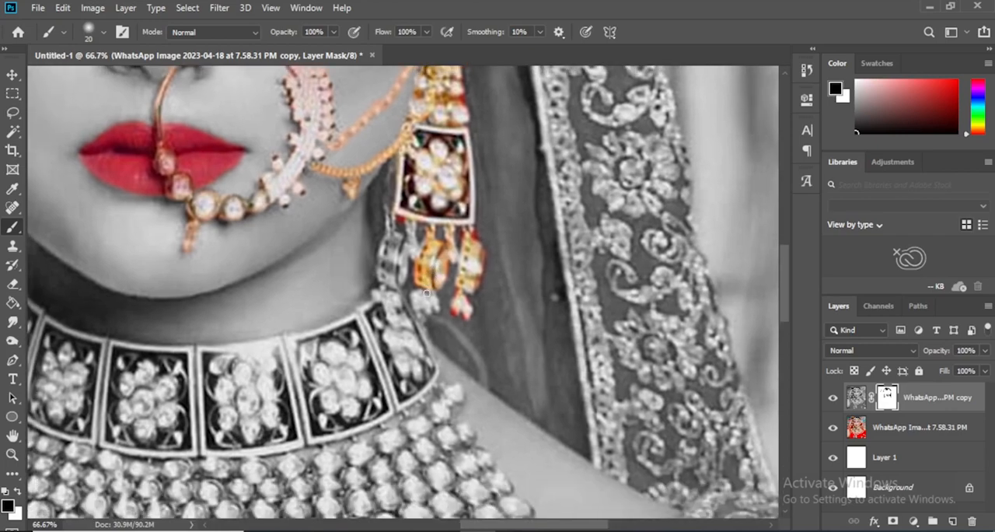
{"action": "left_click_drag", "start_coordinate": [427, 251], "coordinate": [462, 275]}
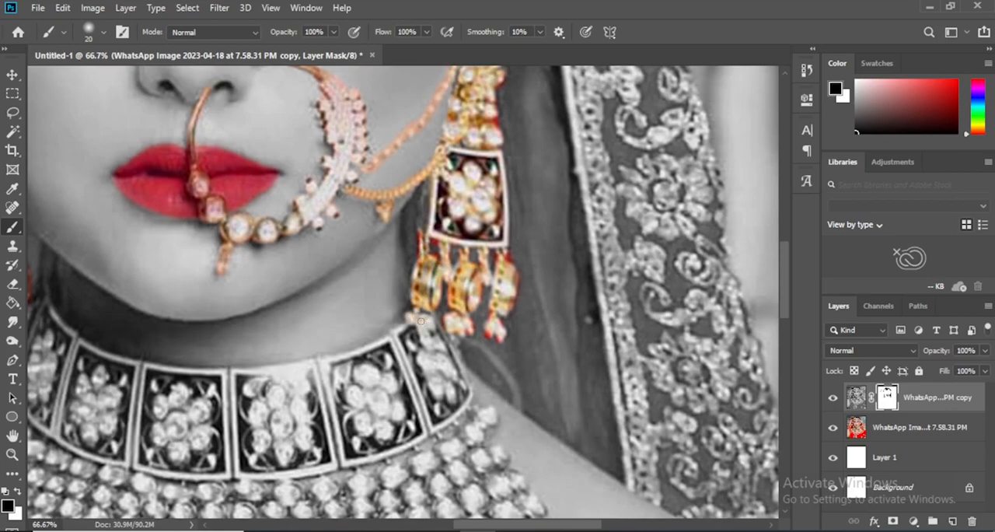
{"action": "key", "text": "x"}
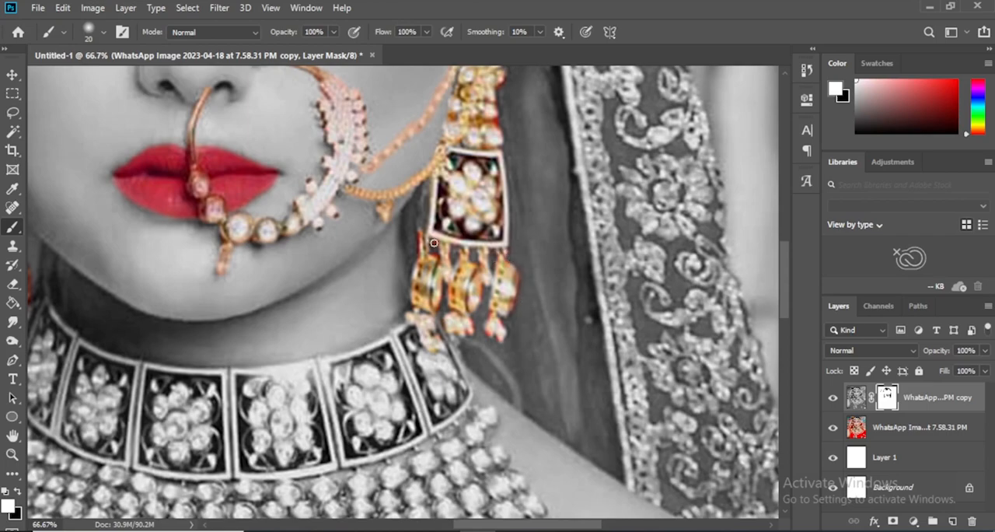
{"action": "key", "text": "x"}
Paint the mask black over the choker's rectangular jeweled panels, enlarging the brush to 60 px, to bring back their color
{"action": "left_click_drag", "start_coordinate": [395, 388], "coordinate": [487, 291]}
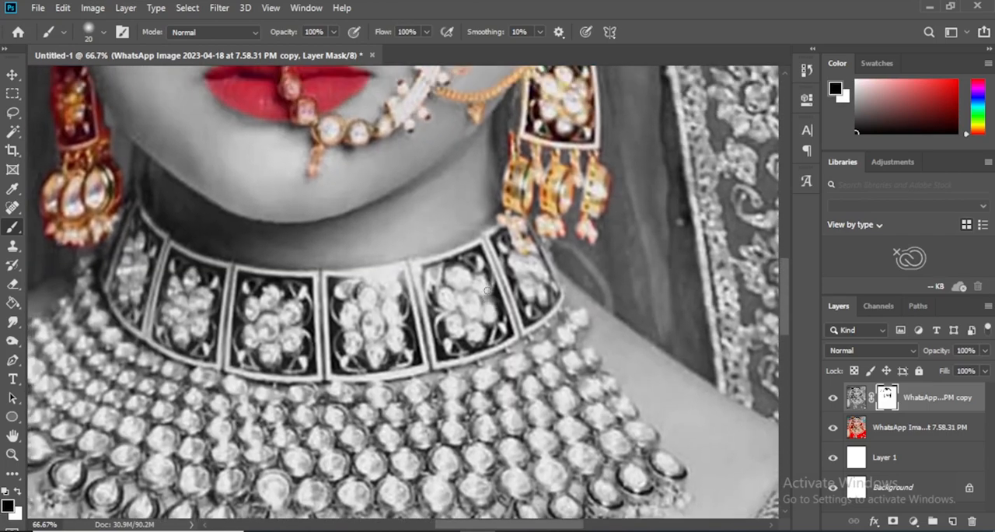
{"action": "left_click_drag", "start_coordinate": [489, 241], "coordinate": [500, 255]}
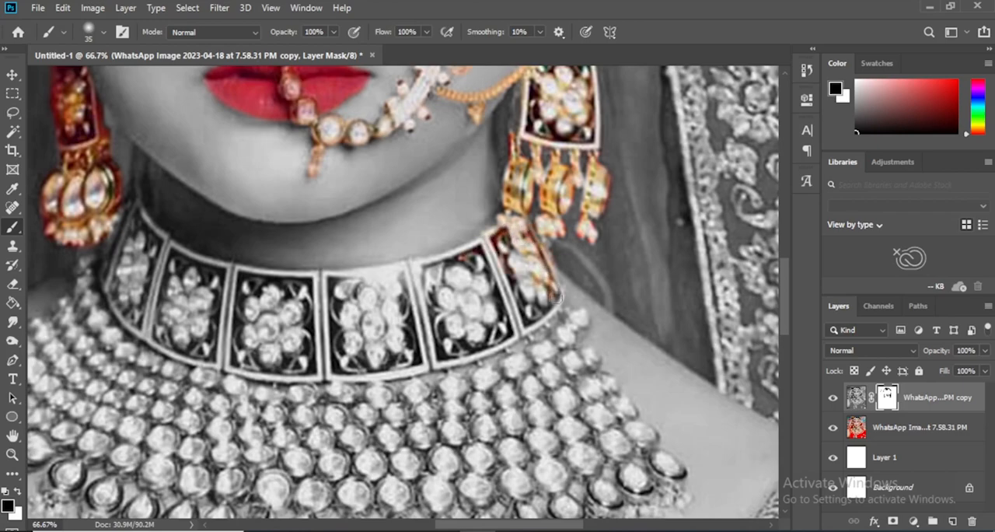
{"action": "left_click_drag", "start_coordinate": [468, 355], "coordinate": [420, 356]}
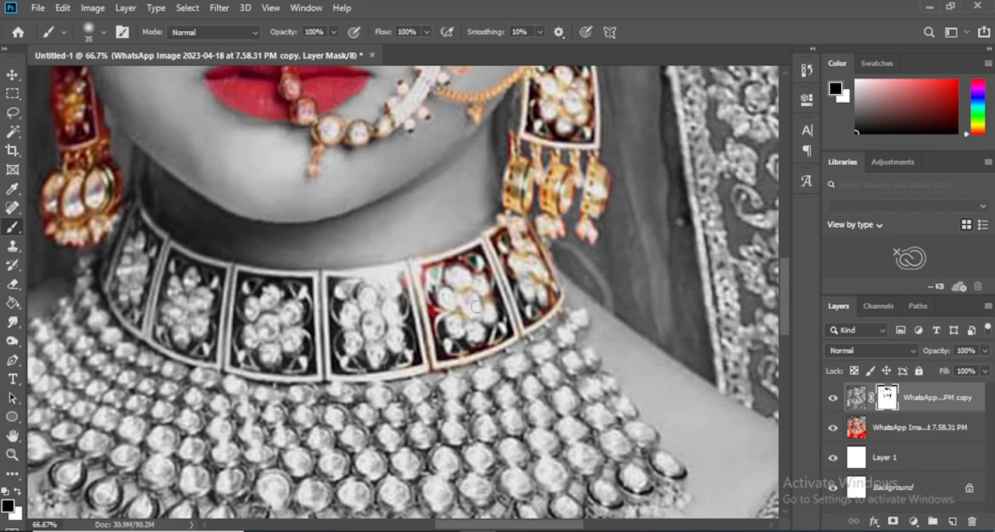
{"action": "key", "text": "bracketright"}
{"action": "key", "text": "bracketright"}
{"action": "key", "text": "bracketright"}
{"action": "key", "text": "bracketright"}
{"action": "mouse_move", "coordinate": [467, 314]}
{"action": "left_mouse_down"}
{"action": "mouse_move", "coordinate": [499, 298]}
{"action": "mouse_move", "coordinate": [502, 314]}
{"action": "mouse_move", "coordinate": [444, 342]}
{"action": "mouse_move", "coordinate": [427, 337]}
{"action": "left_mouse_up"}
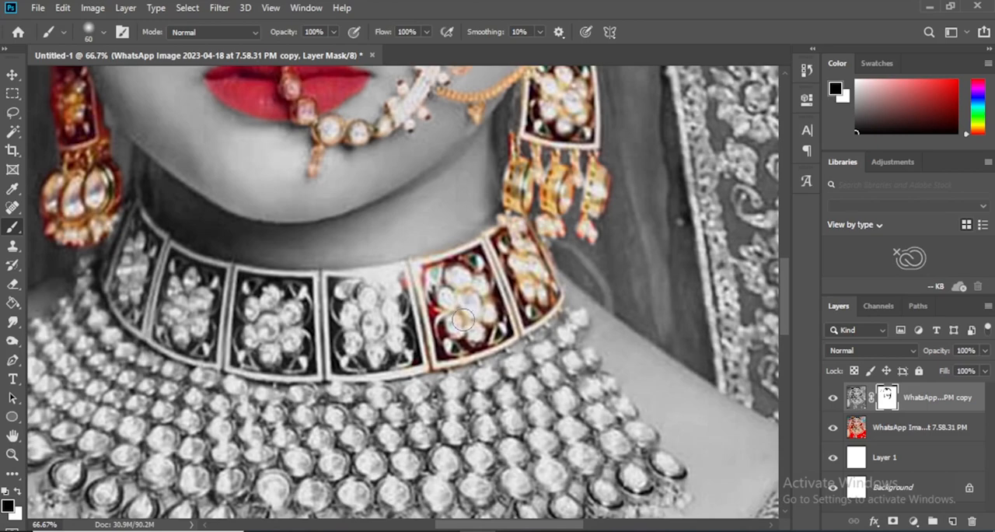
{"action": "mouse_move", "coordinate": [462, 320]}
{"action": "left_mouse_down"}
{"action": "mouse_move", "coordinate": [399, 291]}
{"action": "mouse_move", "coordinate": [329, 284]}
{"action": "mouse_move", "coordinate": [404, 279]}
{"action": "mouse_move", "coordinate": [333, 297]}
{"action": "mouse_move", "coordinate": [401, 361]}
{"action": "left_mouse_up"}
Restore color on the necklace beads and teardrop stones on the raised-hand side by painting the mask with a 60 px black brush
{"action": "mouse_move", "coordinate": [324, 363]}
{"action": "left_mouse_down"}
{"action": "mouse_move", "coordinate": [588, 370]}
{"action": "mouse_move", "coordinate": [582, 392]}
{"action": "left_mouse_up"}
{"action": "mouse_move", "coordinate": [575, 392]}
{"action": "left_mouse_down"}
{"action": "mouse_move", "coordinate": [508, 390]}
{"action": "mouse_move", "coordinate": [562, 376]}
{"action": "mouse_move", "coordinate": [493, 305]}
{"action": "mouse_move", "coordinate": [530, 311]}
{"action": "mouse_move", "coordinate": [603, 337]}
{"action": "mouse_move", "coordinate": [486, 359]}
{"action": "mouse_move", "coordinate": [505, 354]}
{"action": "mouse_move", "coordinate": [514, 367]}
{"action": "mouse_move", "coordinate": [365, 343]}
{"action": "mouse_move", "coordinate": [644, 398]}
{"action": "mouse_move", "coordinate": [528, 386]}
{"action": "left_mouse_up"}
{"action": "mouse_move", "coordinate": [414, 255]}
{"action": "left_mouse_down"}
{"action": "mouse_move", "coordinate": [507, 320]}
{"action": "mouse_move", "coordinate": [427, 290]}
{"action": "mouse_move", "coordinate": [403, 300]}
{"action": "mouse_move", "coordinate": [402, 336]}
{"action": "mouse_move", "coordinate": [444, 374]}
{"action": "mouse_move", "coordinate": [515, 400]}
{"action": "mouse_move", "coordinate": [409, 297]}
{"action": "mouse_move", "coordinate": [423, 289]}
{"action": "mouse_move", "coordinate": [445, 323]}
{"action": "mouse_move", "coordinate": [504, 371]}
{"action": "mouse_move", "coordinate": [439, 344]}
{"action": "mouse_move", "coordinate": [514, 365]}
{"action": "mouse_move", "coordinate": [483, 281]}
{"action": "mouse_move", "coordinate": [507, 346]}
{"action": "mouse_move", "coordinate": [415, 298]}
{"action": "mouse_move", "coordinate": [398, 246]}
{"action": "mouse_move", "coordinate": [398, 289]}
{"action": "mouse_move", "coordinate": [445, 338]}
{"action": "mouse_move", "coordinate": [392, 299]}
{"action": "mouse_move", "coordinate": [303, 327]}
{"action": "mouse_move", "coordinate": [294, 361]}
{"action": "mouse_move", "coordinate": [300, 349]}
{"action": "mouse_move", "coordinate": [455, 442]}
{"action": "mouse_move", "coordinate": [523, 456]}
{"action": "mouse_move", "coordinate": [513, 373]}
{"action": "mouse_move", "coordinate": [500, 379]}
{"action": "mouse_move", "coordinate": [478, 365]}
{"action": "mouse_move", "coordinate": [440, 422]}
{"action": "left_mouse_up"}
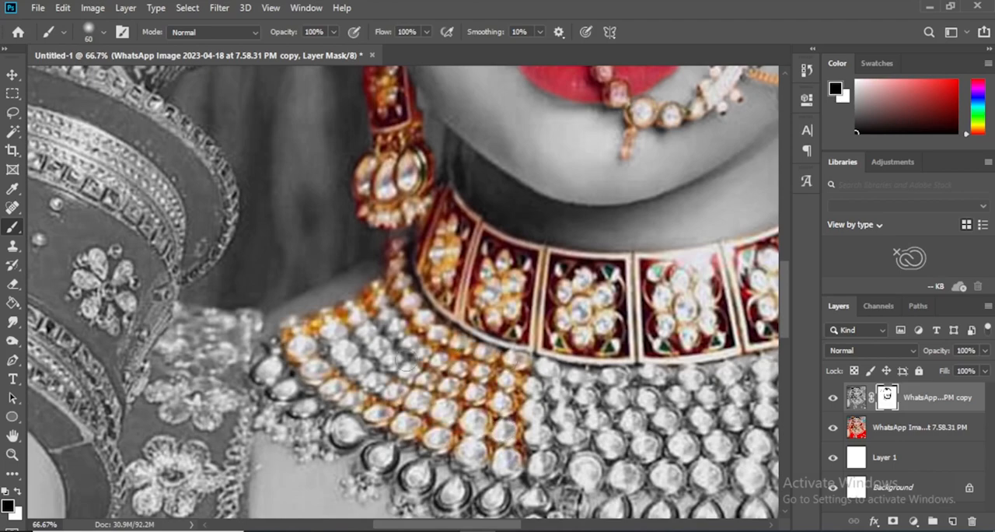
{"action": "mouse_move", "coordinate": [379, 359]}
{"action": "left_mouse_down"}
{"action": "mouse_move", "coordinate": [231, 340]}
{"action": "mouse_move", "coordinate": [234, 331]}
{"action": "mouse_move", "coordinate": [252, 337]}
{"action": "mouse_move", "coordinate": [238, 356]}
{"action": "mouse_move", "coordinate": [278, 328]}
{"action": "mouse_move", "coordinate": [258, 376]}
{"action": "mouse_move", "coordinate": [298, 371]}
{"action": "mouse_move", "coordinate": [300, 349]}
{"action": "mouse_move", "coordinate": [273, 319]}
{"action": "mouse_move", "coordinate": [297, 361]}
{"action": "mouse_move", "coordinate": [336, 372]}
{"action": "mouse_move", "coordinate": [304, 408]}
{"action": "mouse_move", "coordinate": [318, 414]}
{"action": "mouse_move", "coordinate": [350, 338]}
{"action": "mouse_move", "coordinate": [336, 332]}
{"action": "mouse_move", "coordinate": [347, 340]}
{"action": "mouse_move", "coordinate": [311, 391]}
{"action": "mouse_move", "coordinate": [324, 402]}
{"action": "mouse_move", "coordinate": [353, 398]}
{"action": "mouse_move", "coordinate": [374, 364]}
{"action": "mouse_move", "coordinate": [355, 410]}
{"action": "mouse_move", "coordinate": [406, 390]}
{"action": "mouse_move", "coordinate": [396, 420]}
{"action": "left_mouse_up"}
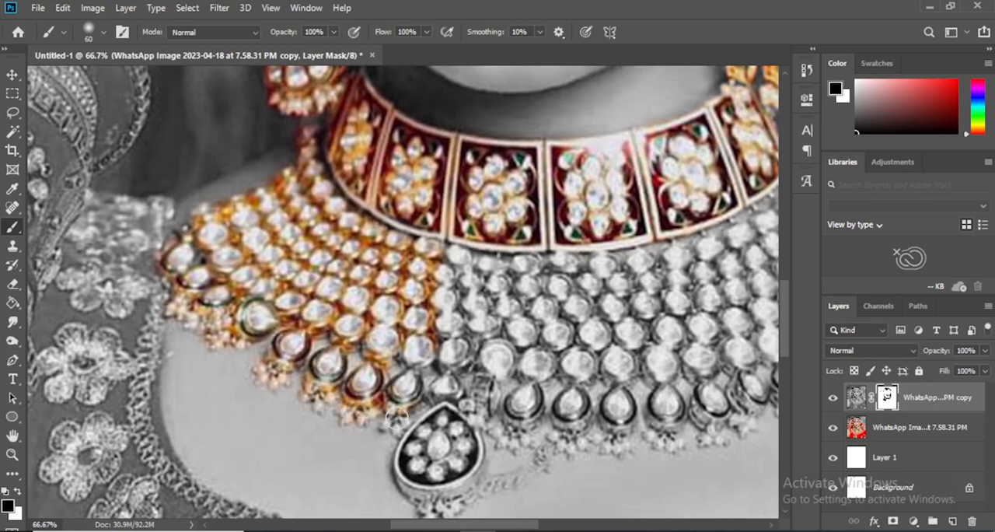
{"action": "left_click_drag", "start_coordinate": [403, 384], "coordinate": [409, 380]}
Restore color on the necklace's central bead rows and teardrop fringe by painting the mask with a 60 px black brush
{"action": "mouse_move", "coordinate": [469, 259]}
{"action": "left_mouse_down"}
{"action": "mouse_move", "coordinate": [300, 296]}
{"action": "mouse_move", "coordinate": [433, 305]}
{"action": "mouse_move", "coordinate": [585, 292]}
{"action": "mouse_move", "coordinate": [626, 455]}
{"action": "mouse_move", "coordinate": [618, 428]}
{"action": "mouse_move", "coordinate": [574, 460]}
{"action": "left_mouse_up"}
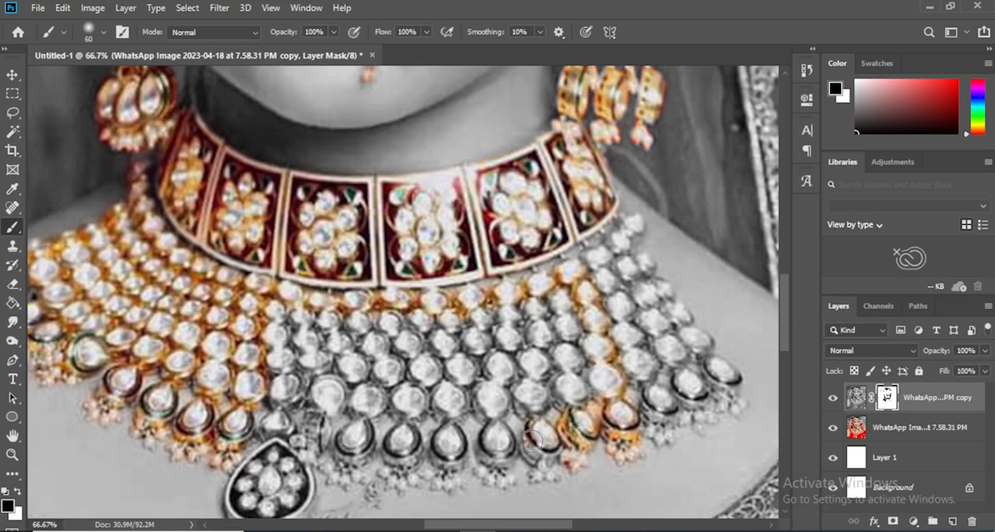
{"action": "mouse_move", "coordinate": [513, 441]}
{"action": "left_mouse_down"}
{"action": "mouse_move", "coordinate": [496, 447]}
{"action": "mouse_move", "coordinate": [507, 476]}
{"action": "left_mouse_up"}
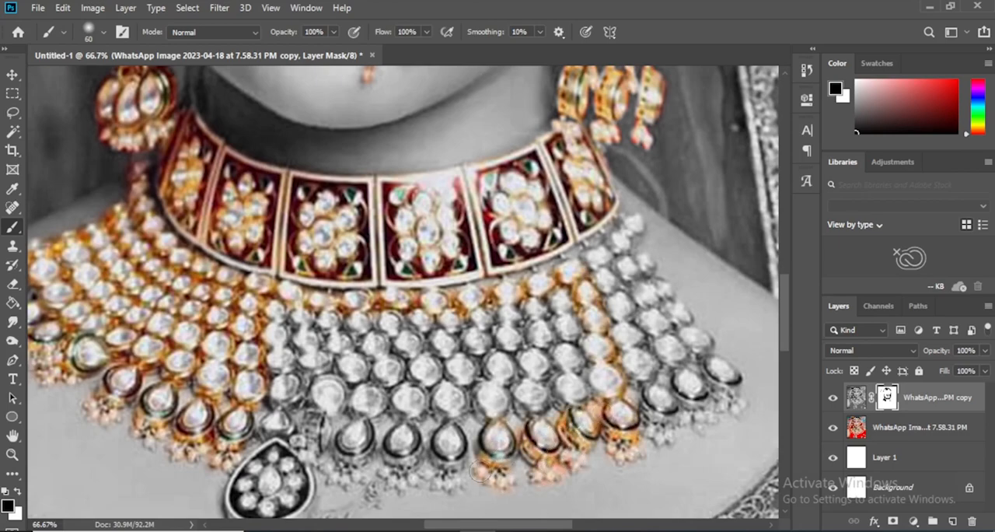
{"action": "mouse_move", "coordinate": [454, 430]}
{"action": "left_mouse_down"}
{"action": "mouse_move", "coordinate": [397, 478]}
{"action": "mouse_move", "coordinate": [417, 473]}
{"action": "mouse_move", "coordinate": [406, 442]}
{"action": "left_mouse_up"}
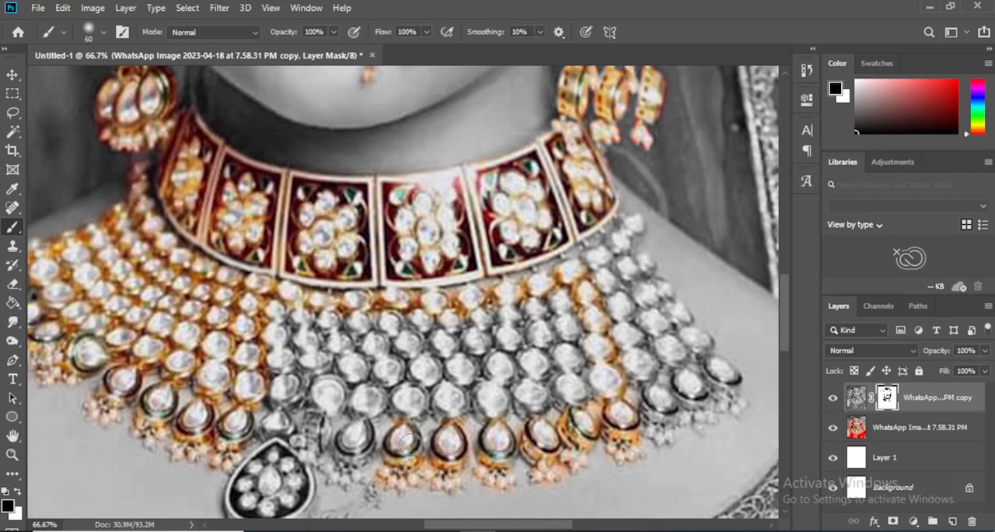
{"action": "left_click_drag", "start_coordinate": [347, 440], "coordinate": [363, 374]}
{"action": "mouse_move", "coordinate": [301, 364]}
{"action": "left_mouse_down"}
{"action": "mouse_move", "coordinate": [330, 368]}
{"action": "mouse_move", "coordinate": [342, 405]}
{"action": "mouse_move", "coordinate": [385, 409]}
{"action": "mouse_move", "coordinate": [386, 365]}
{"action": "left_mouse_up"}
{"action": "mouse_move", "coordinate": [586, 398]}
{"action": "left_mouse_down"}
{"action": "mouse_move", "coordinate": [514, 391]}
{"action": "mouse_move", "coordinate": [468, 421]}
{"action": "left_mouse_up"}
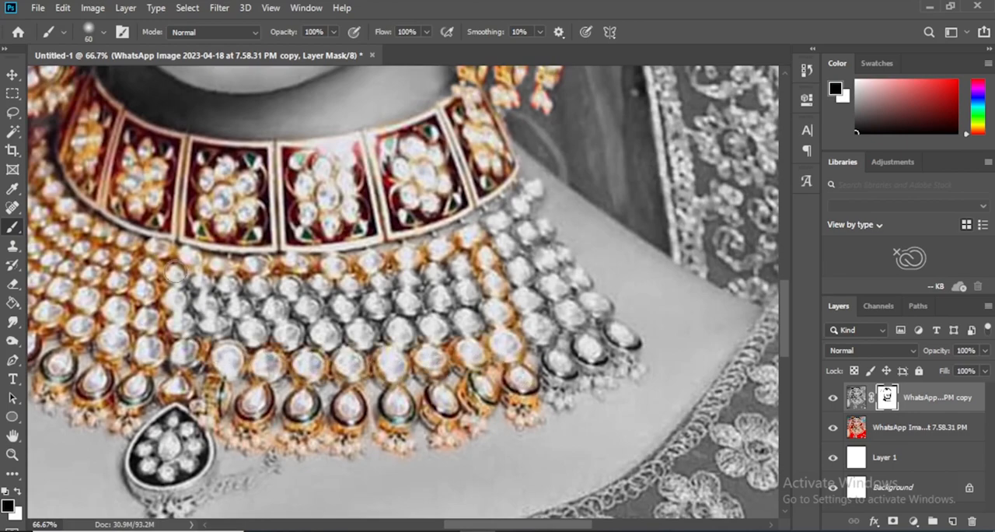
{"action": "mouse_move", "coordinate": [190, 343]}
{"action": "left_mouse_down"}
{"action": "mouse_move", "coordinate": [187, 279]}
{"action": "mouse_move", "coordinate": [290, 296]}
{"action": "mouse_move", "coordinate": [249, 342]}
{"action": "mouse_move", "coordinate": [351, 297]}
{"action": "mouse_move", "coordinate": [406, 299]}
{"action": "mouse_move", "coordinate": [465, 283]}
{"action": "mouse_move", "coordinate": [433, 330]}
{"action": "mouse_move", "coordinate": [486, 319]}
{"action": "mouse_move", "coordinate": [507, 336]}
{"action": "left_mouse_up"}
Restore color on the remaining necklace beads on the veil side with a 50 px black brush, and touch up gray gaps between the beads
{"action": "key", "text": "bracketright"}
{"action": "key", "text": "bracketright"}
{"action": "key", "text": "bracketleft"}
{"action": "key", "text": "bracketleft"}
{"action": "left_click_drag", "start_coordinate": [527, 230], "coordinate": [573, 276]}
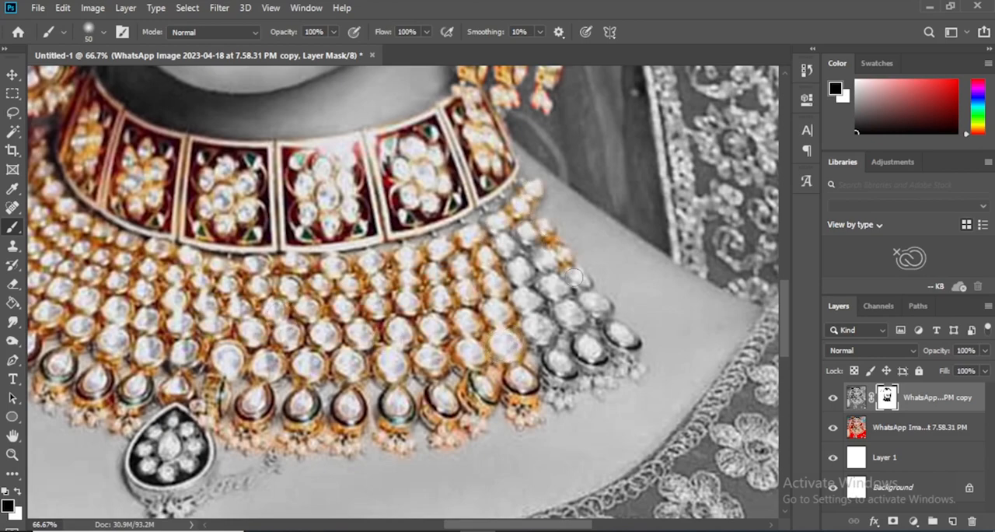
{"action": "mouse_move", "coordinate": [597, 315]}
{"action": "left_mouse_down"}
{"action": "mouse_move", "coordinate": [634, 349]}
{"action": "mouse_move", "coordinate": [638, 373]}
{"action": "left_mouse_up"}
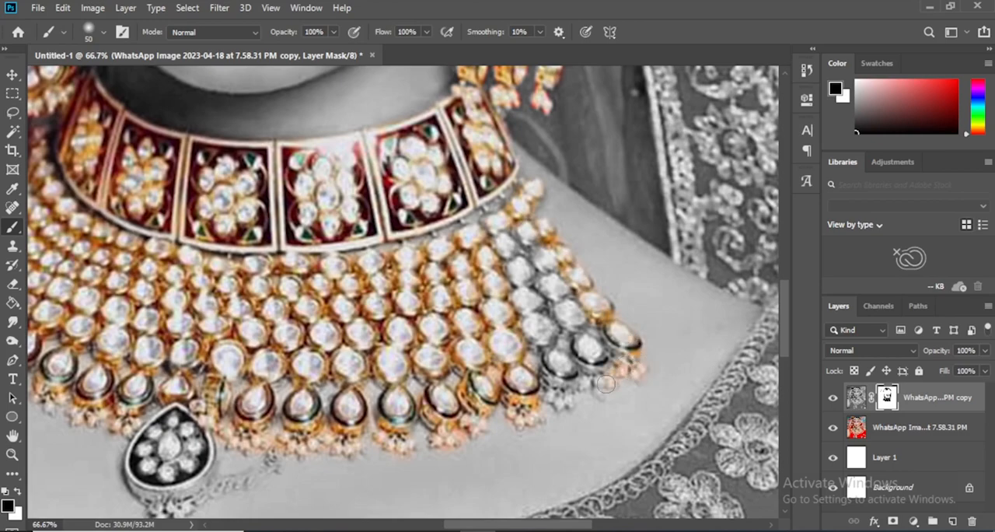
{"action": "mouse_move", "coordinate": [563, 385]}
{"action": "left_mouse_down"}
{"action": "mouse_move", "coordinate": [547, 351]}
{"action": "mouse_move", "coordinate": [588, 359]}
{"action": "left_mouse_up"}
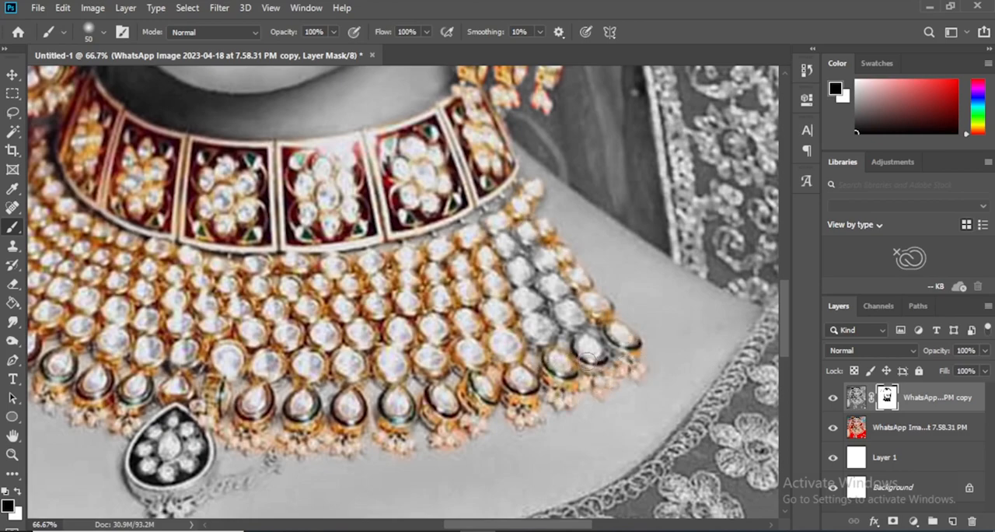
{"action": "mouse_move", "coordinate": [510, 263]}
{"action": "left_mouse_down"}
{"action": "mouse_move", "coordinate": [572, 336]}
{"action": "mouse_move", "coordinate": [599, 319]}
{"action": "left_mouse_up"}
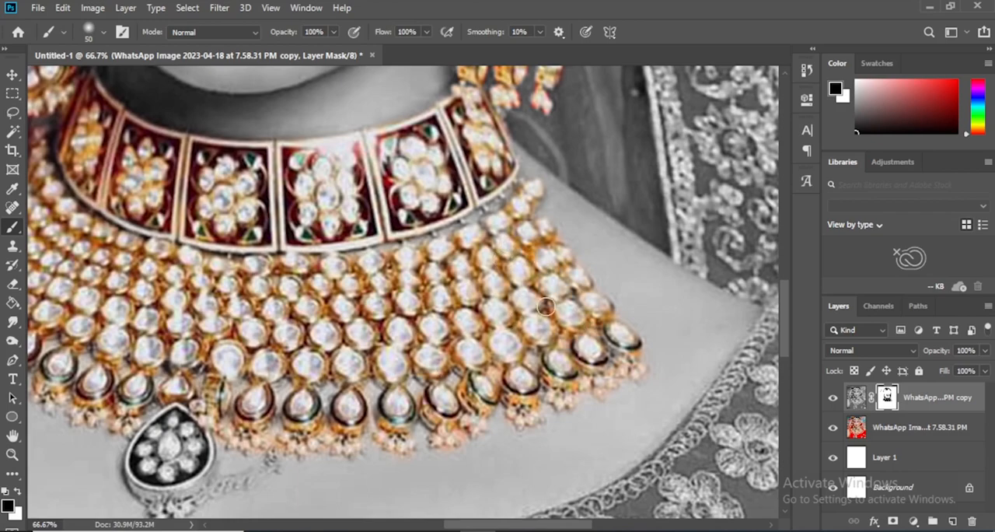
{"action": "left_click_drag", "start_coordinate": [495, 282], "coordinate": [488, 297]}
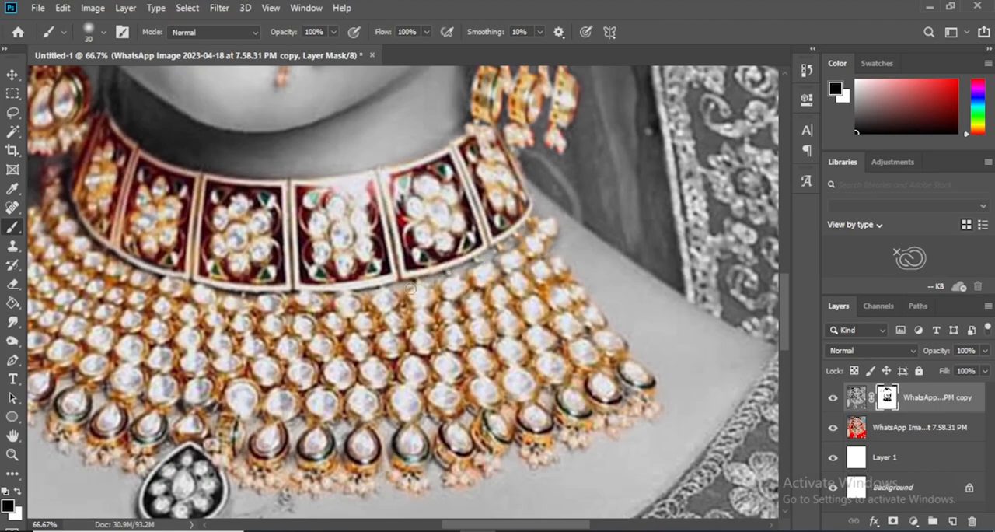
Paint the mask black over the teardrop pendant and its short chain below the necklace, using a 30 to 50 px brush
{"action": "left_click_drag", "start_coordinate": [293, 310], "coordinate": [463, 173]}
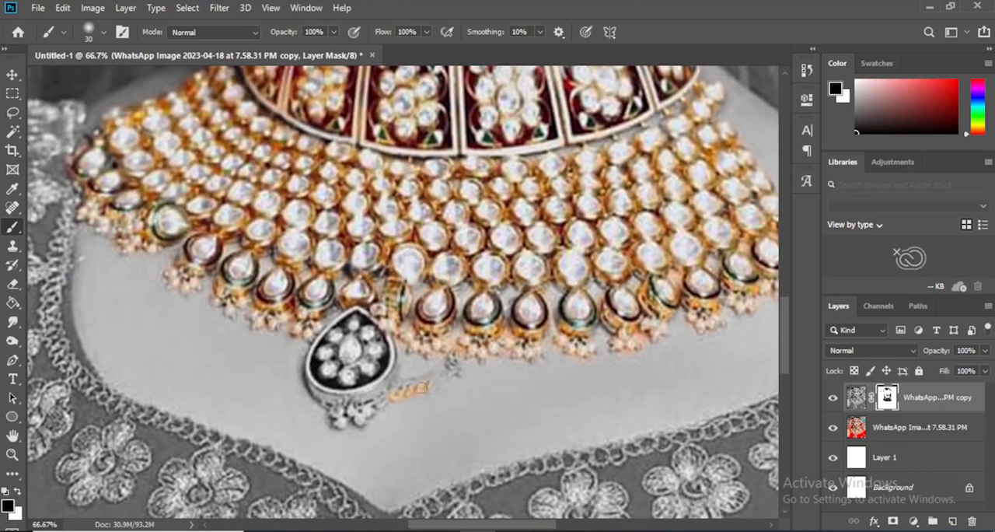
{"action": "mouse_move", "coordinate": [428, 386]}
{"action": "left_mouse_down"}
{"action": "mouse_move", "coordinate": [348, 420]}
{"action": "mouse_move", "coordinate": [335, 416]}
{"action": "mouse_move", "coordinate": [352, 400]}
{"action": "mouse_move", "coordinate": [332, 403]}
{"action": "mouse_move", "coordinate": [323, 353]}
{"action": "mouse_move", "coordinate": [350, 317]}
{"action": "mouse_move", "coordinate": [371, 332]}
{"action": "mouse_move", "coordinate": [368, 379]}
{"action": "mouse_move", "coordinate": [352, 355]}
{"action": "mouse_move", "coordinate": [367, 332]}
{"action": "mouse_move", "coordinate": [385, 366]}
{"action": "mouse_move", "coordinate": [357, 391]}
{"action": "mouse_move", "coordinate": [383, 332]}
{"action": "left_mouse_up"}
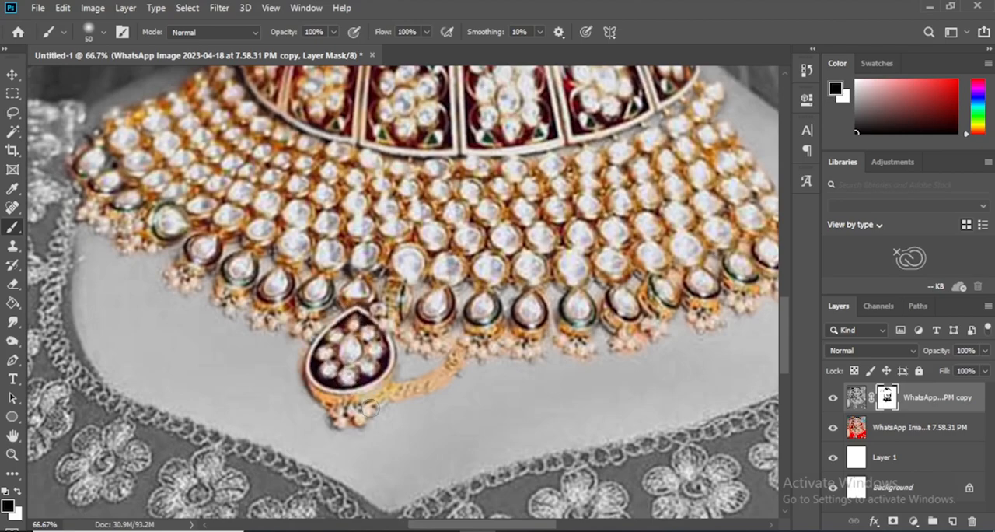
Restore color along the upper bangle's beaded rim with a 50 px black brush, and clean its outer edge with white
{"action": "key", "text": "ctrl+minus"}
{"action": "key", "text": "ctrl+minus"}
{"action": "left_click_drag", "start_coordinate": [263, 273], "coordinate": [399, 437]}
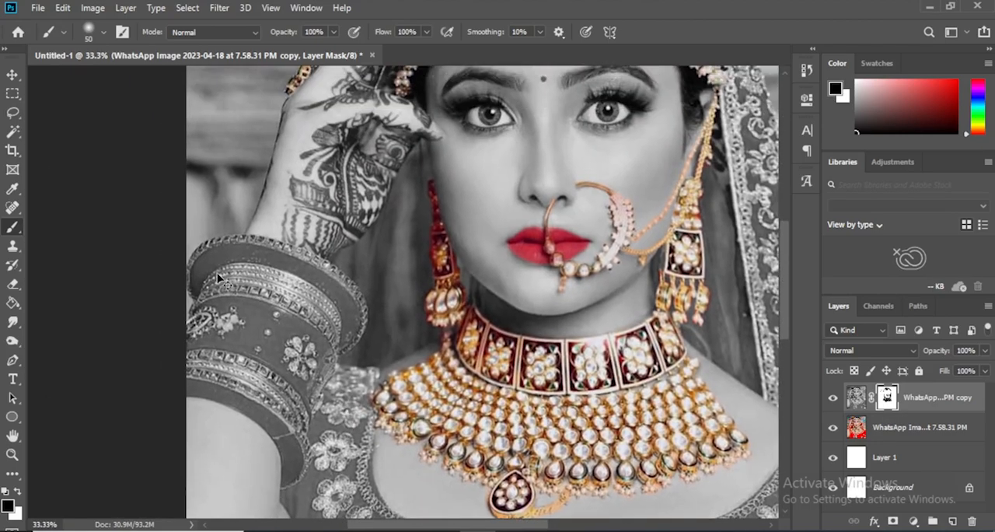
{"action": "key", "text": "ctrl+plus"}
{"action": "key", "text": "ctrl+plus"}
{"action": "key", "text": "ctrl+minus"}
{"action": "mouse_move", "coordinate": [222, 254]}
{"action": "left_mouse_down"}
{"action": "mouse_move", "coordinate": [343, 308]}
{"action": "mouse_move", "coordinate": [355, 374]}
{"action": "mouse_move", "coordinate": [350, 300]}
{"action": "left_mouse_up"}
{"action": "mouse_move", "coordinate": [216, 343]}
{"action": "left_mouse_down"}
{"action": "mouse_move", "coordinate": [222, 289]}
{"action": "mouse_move", "coordinate": [242, 271]}
{"action": "mouse_move", "coordinate": [233, 272]}
{"action": "mouse_move", "coordinate": [329, 268]}
{"action": "mouse_move", "coordinate": [384, 286]}
{"action": "mouse_move", "coordinate": [450, 333]}
{"action": "mouse_move", "coordinate": [435, 313]}
{"action": "mouse_move", "coordinate": [461, 349]}
{"action": "mouse_move", "coordinate": [472, 390]}
{"action": "mouse_move", "coordinate": [440, 419]}
{"action": "left_mouse_up"}
{"action": "key", "text": "x"}
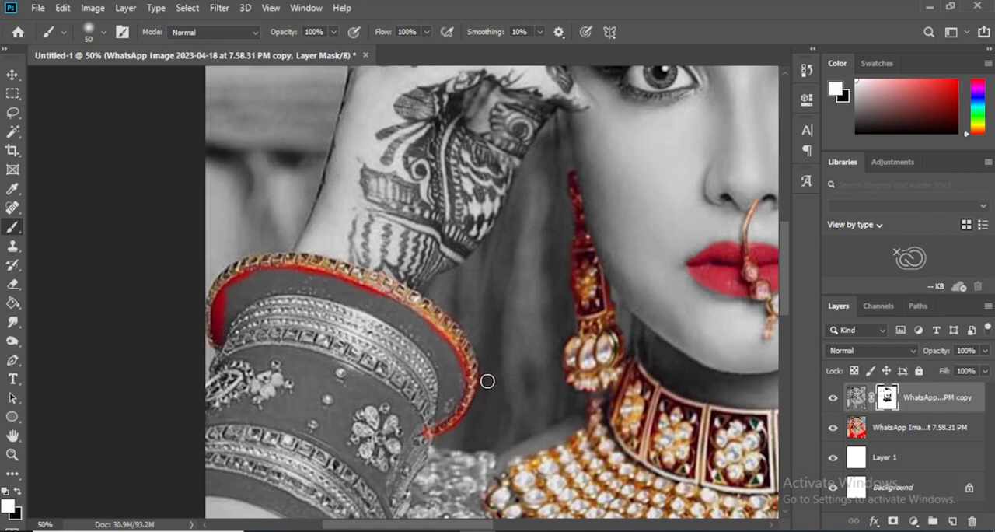
{"action": "key", "text": "x"}
Restore color down the inner side of the bangles and on the lower bangle's end, cleaning spill over the dress with white
{"action": "scroll", "coordinate": [411, 435], "scroll_direction": "down", "scroll_amount": 2}
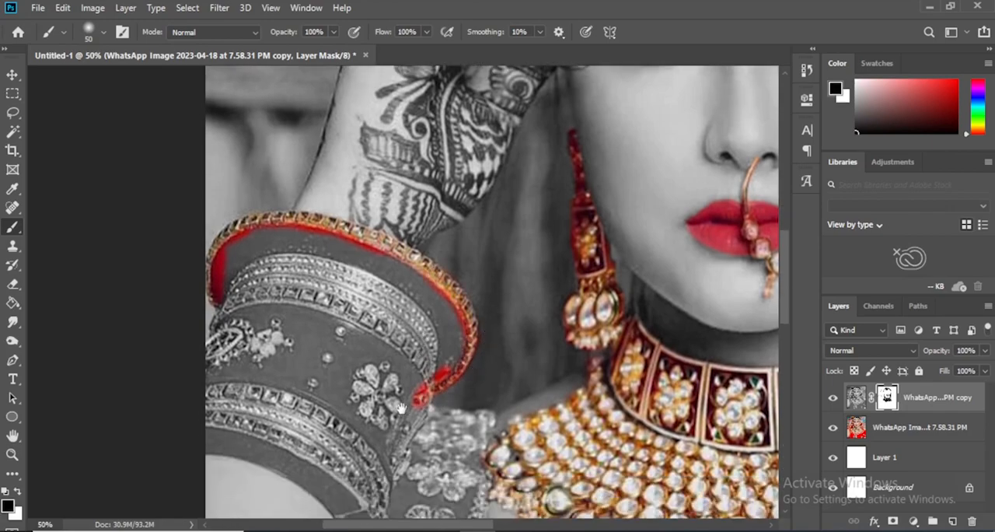
{"action": "left_click_drag", "start_coordinate": [421, 354], "coordinate": [398, 407]}
{"action": "scroll", "coordinate": [399, 394], "scroll_direction": "down", "scroll_amount": 1}
{"action": "mouse_move", "coordinate": [418, 342]}
{"action": "left_mouse_down"}
{"action": "mouse_move", "coordinate": [398, 381]}
{"action": "mouse_move", "coordinate": [389, 459]}
{"action": "mouse_move", "coordinate": [381, 451]}
{"action": "left_mouse_up"}
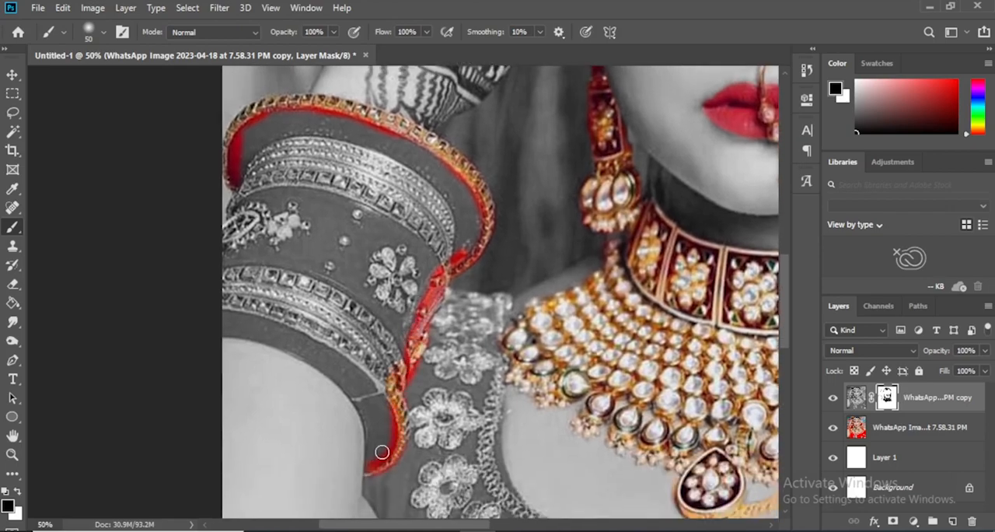
{"action": "key", "text": "x"}
{"action": "left_click_drag", "start_coordinate": [434, 335], "coordinate": [415, 376]}
{"action": "key", "text": "x"}
{"action": "mouse_move", "coordinate": [374, 468]}
{"action": "left_mouse_down"}
{"action": "mouse_move", "coordinate": [369, 410]}
{"action": "mouse_move", "coordinate": [372, 457]}
{"action": "mouse_move", "coordinate": [392, 427]}
{"action": "mouse_move", "coordinate": [385, 399]}
{"action": "left_mouse_up"}
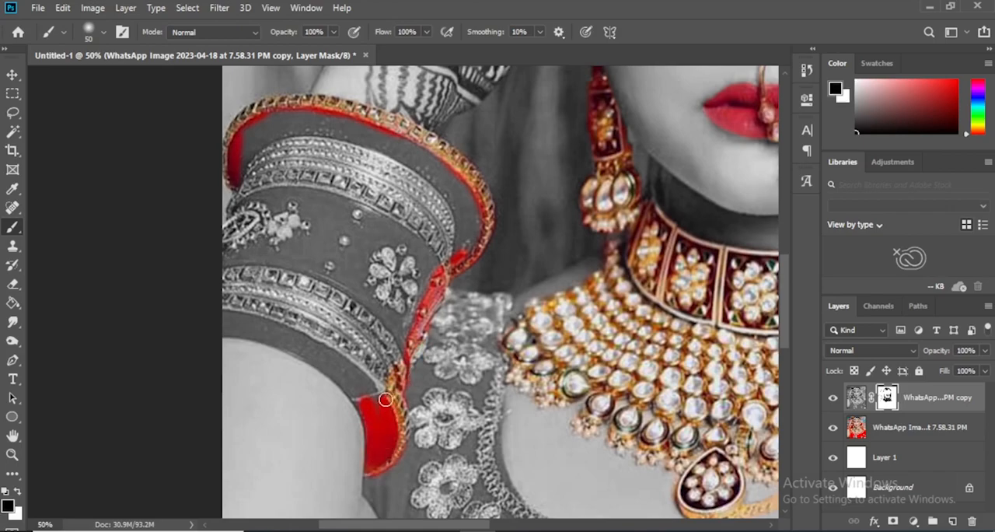
Paint the mask black along the bangles' outer side and lower edge, and clean the spill on the arm with white
{"action": "left_click_drag", "start_coordinate": [424, 338], "coordinate": [605, 394]}
{"action": "mouse_move", "coordinate": [426, 250]}
{"action": "left_mouse_down"}
{"action": "mouse_move", "coordinate": [410, 284]}
{"action": "mouse_move", "coordinate": [404, 387]}
{"action": "mouse_move", "coordinate": [537, 460]}
{"action": "left_mouse_up"}
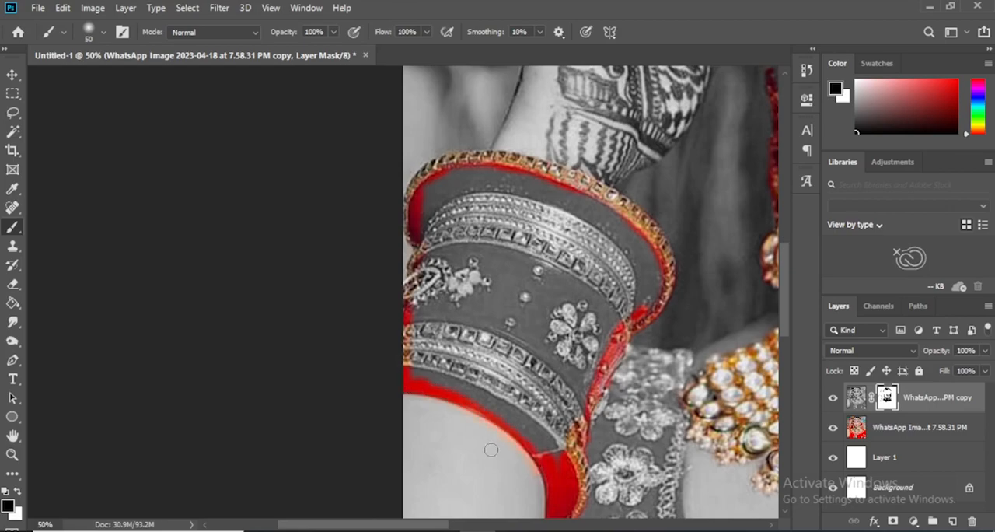
{"action": "key", "text": "x"}
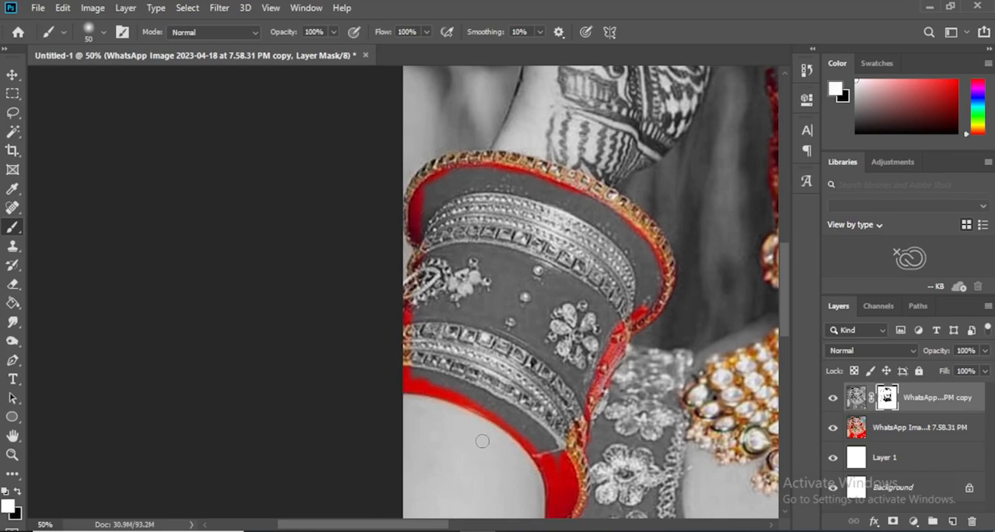
{"action": "key", "text": "x"}
Fill the interior of all the bangles with black on the mask using a 90 px brush to restore their red and gold color
{"action": "key", "text": "bracketright"}
{"action": "key", "text": "bracketright"}
{"action": "key", "text": "bracketright"}
{"action": "key", "text": "bracketright"}
{"action": "mouse_move", "coordinate": [430, 208]}
{"action": "left_mouse_down"}
{"action": "mouse_move", "coordinate": [440, 189]}
{"action": "mouse_move", "coordinate": [515, 174]}
{"action": "mouse_move", "coordinate": [525, 184]}
{"action": "left_mouse_up"}
{"action": "mouse_move", "coordinate": [421, 264]}
{"action": "left_mouse_down"}
{"action": "mouse_move", "coordinate": [425, 370]}
{"action": "mouse_move", "coordinate": [515, 414]}
{"action": "mouse_move", "coordinate": [543, 444]}
{"action": "mouse_move", "coordinate": [645, 284]}
{"action": "mouse_move", "coordinate": [554, 199]}
{"action": "mouse_move", "coordinate": [515, 182]}
{"action": "mouse_move", "coordinate": [649, 256]}
{"action": "mouse_move", "coordinate": [650, 309]}
{"action": "mouse_move", "coordinate": [606, 281]}
{"action": "mouse_move", "coordinate": [453, 233]}
{"action": "mouse_move", "coordinate": [433, 289]}
{"action": "mouse_move", "coordinate": [460, 327]}
{"action": "mouse_move", "coordinate": [552, 400]}
{"action": "mouse_move", "coordinate": [544, 365]}
{"action": "mouse_move", "coordinate": [491, 336]}
{"action": "mouse_move", "coordinate": [467, 280]}
{"action": "mouse_move", "coordinate": [608, 305]}
{"action": "mouse_move", "coordinate": [572, 342]}
{"action": "mouse_move", "coordinate": [548, 331]}
{"action": "mouse_move", "coordinate": [543, 349]}
{"action": "left_mouse_up"}
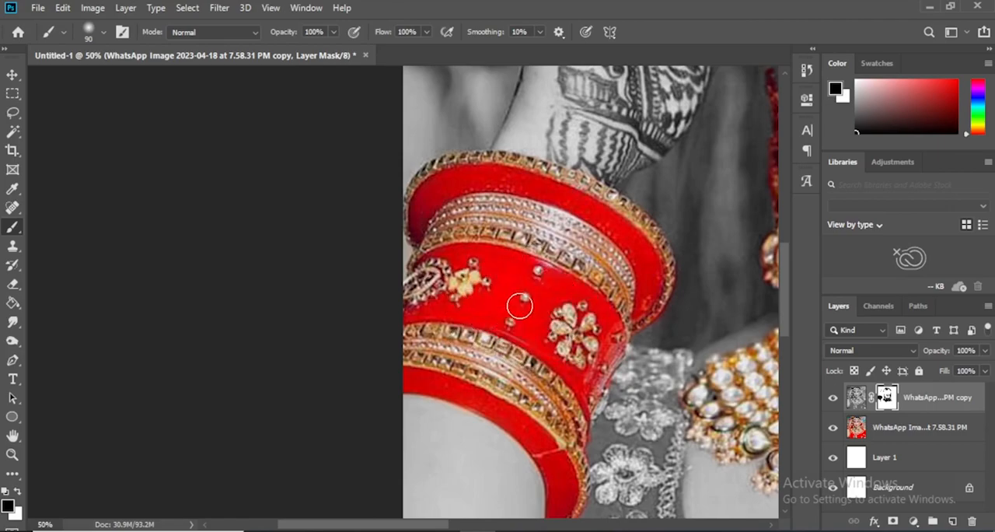
{"action": "left_click_drag", "start_coordinate": [536, 365], "coordinate": [456, 356]}
Restore the red color of the bindi on the forehead by painting the mask black with a smaller brush
{"action": "key", "text": "ctrl+minus"}
{"action": "key", "text": "ctrl+minus"}
{"action": "key", "text": "ctrl+plus"}
{"action": "left_click_drag", "start_coordinate": [474, 241], "coordinate": [491, 412]}
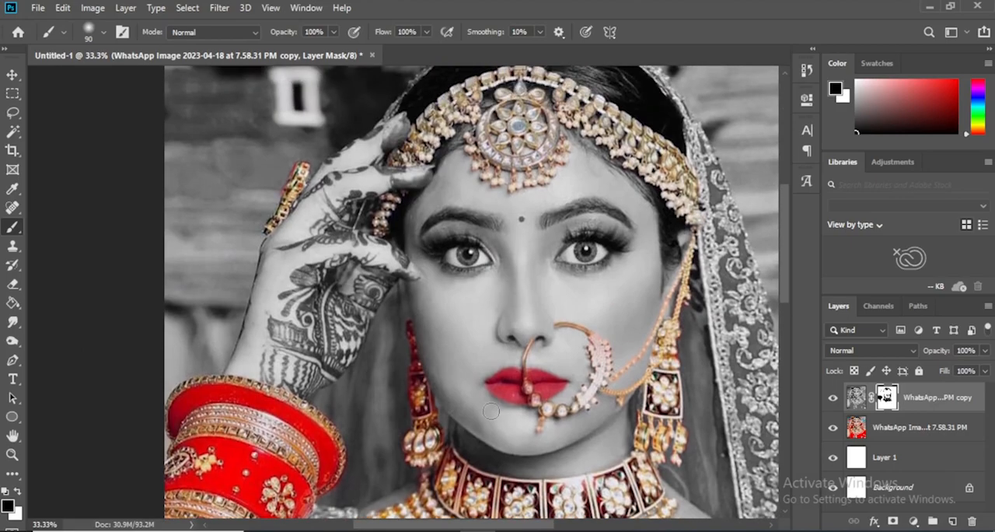
{"action": "key", "text": "ctrl+plus"}
{"action": "key", "text": "ctrl+plus"}
{"action": "key", "text": "ctrl+plus"}
{"action": "left_click_drag", "start_coordinate": [762, 214], "coordinate": [471, 358]}
{"action": "key", "text": "bracketleft"}
{"action": "key", "text": "bracketleft"}
{"action": "key", "text": "bracketleft"}
{"action": "key", "text": "bracketleft"}
{"action": "key", "text": "bracketleft"}
{"action": "key", "text": "bracketleft"}
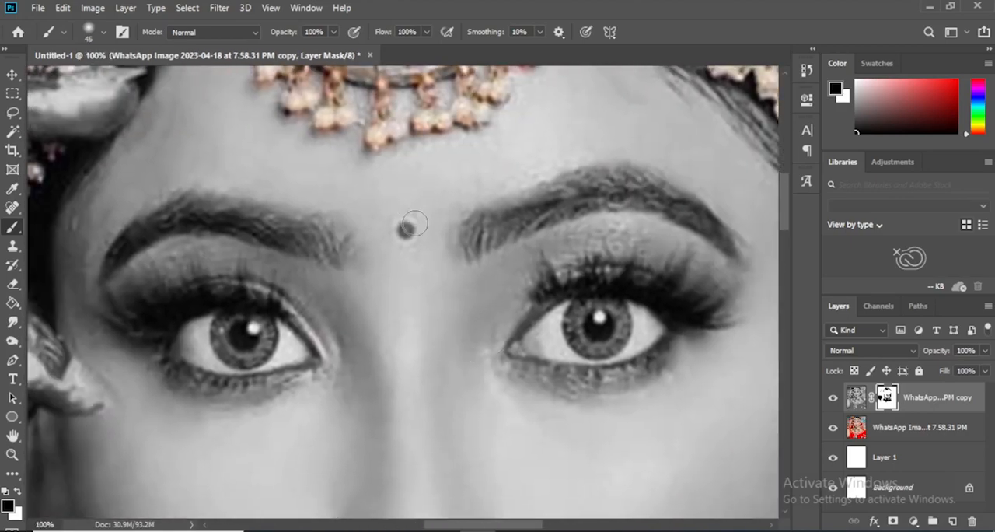
{"action": "left_click", "coordinate": [405, 230]}
Restore color on both irises by painting the mask with a 40 px black brush, and view the whole portrait
{"action": "left_click", "coordinate": [13, 74]}
{"action": "key", "text": "ctrl+minus"}
{"action": "key", "text": "ctrl+minus"}
{"action": "key", "text": "ctrl+plus"}
{"action": "key", "text": "ctrl+plus"}
{"action": "left_click_drag", "start_coordinate": [385, 249], "coordinate": [536, 245]}
{"action": "key", "text": "b"}
{"action": "mouse_move", "coordinate": [395, 297]}
{"action": "left_mouse_down"}
{"action": "mouse_move", "coordinate": [382, 292]}
{"action": "mouse_move", "coordinate": [408, 290]}
{"action": "mouse_move", "coordinate": [389, 283]}
{"action": "left_mouse_up"}
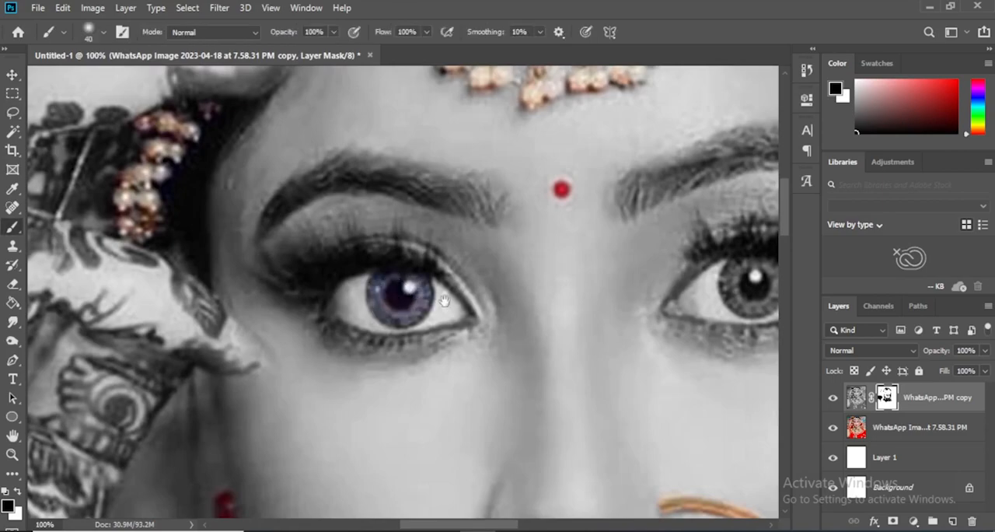
{"action": "scroll", "coordinate": [389, 282], "scroll_direction": "right", "scroll_amount": 3}
{"action": "mouse_move", "coordinate": [599, 301]}
{"action": "left_mouse_down"}
{"action": "mouse_move", "coordinate": [633, 298]}
{"action": "mouse_move", "coordinate": [606, 319]}
{"action": "left_mouse_up"}
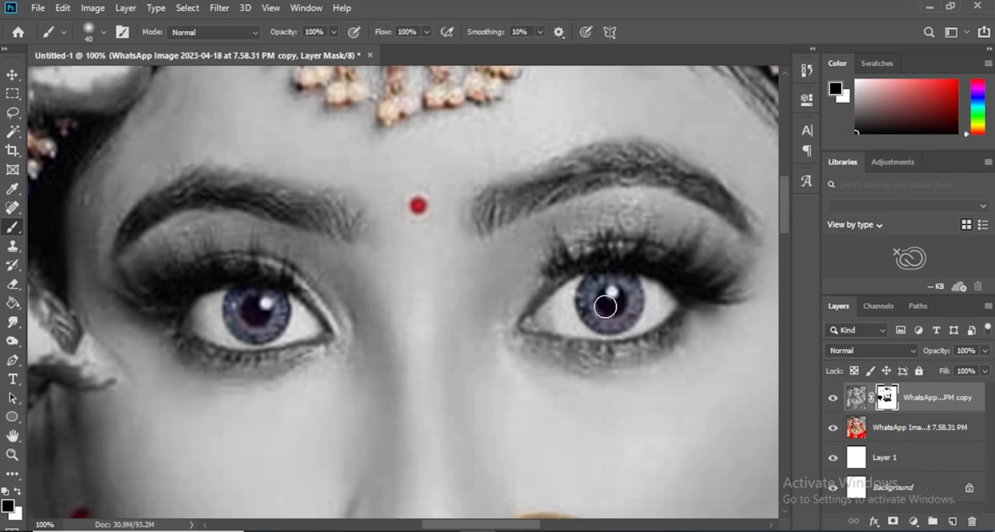
{"action": "key", "text": "ctrl+minus"}
{"action": "key", "text": "ctrl+minus"}
{"action": "key", "text": "ctrl+minus"}
{"action": "key", "text": "ctrl+minus"}
{"action": "key", "text": "ctrl+minus"}
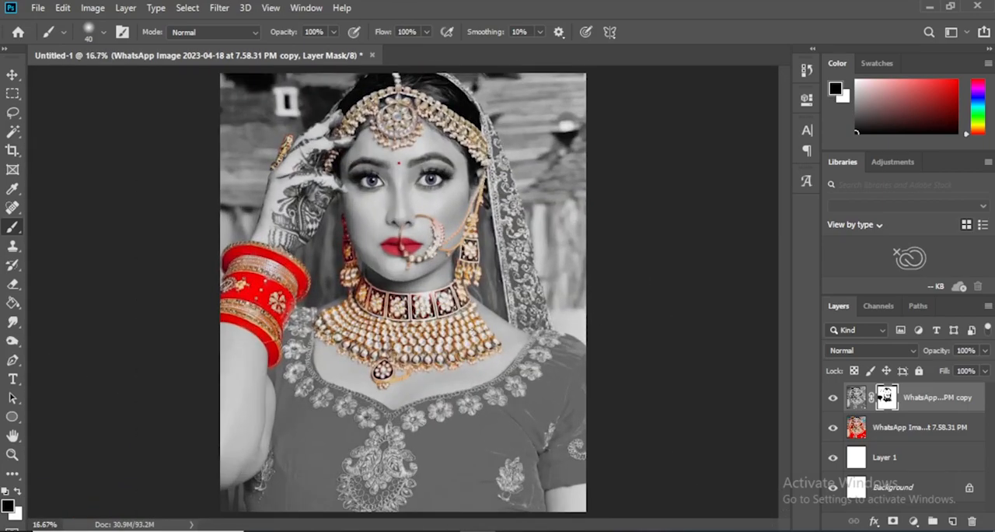
Stamp all visible layers into a new merged layer above the masked black-and-white copy
{"action": "left_click", "coordinate": [13, 75]}
{"action": "left_click", "coordinate": [71, 106]}
{"action": "left_click", "coordinate": [957, 396]}
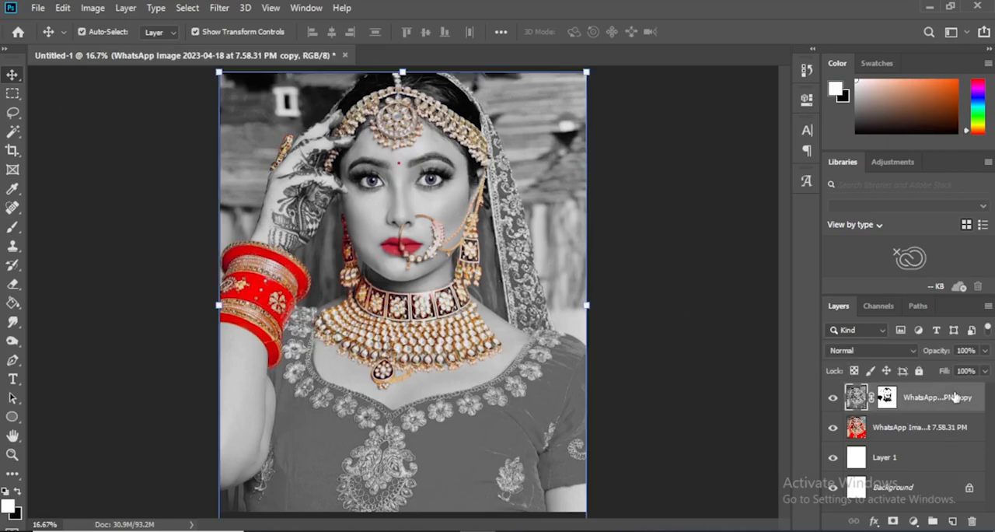
{"action": "key", "text": "ctrl+shift+alt+e"}
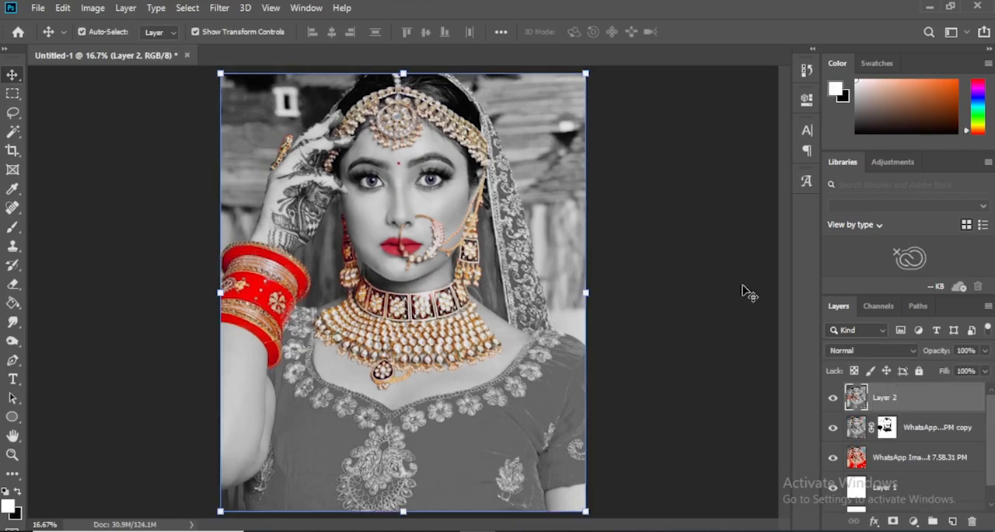
Start the Camera Raw Filter on the merged layer with Exposure -0.35, Contrast +3, Highlights -32, Shadows -15, Whites -28 and Blacks -12
{"action": "left_click", "coordinate": [218, 9]}
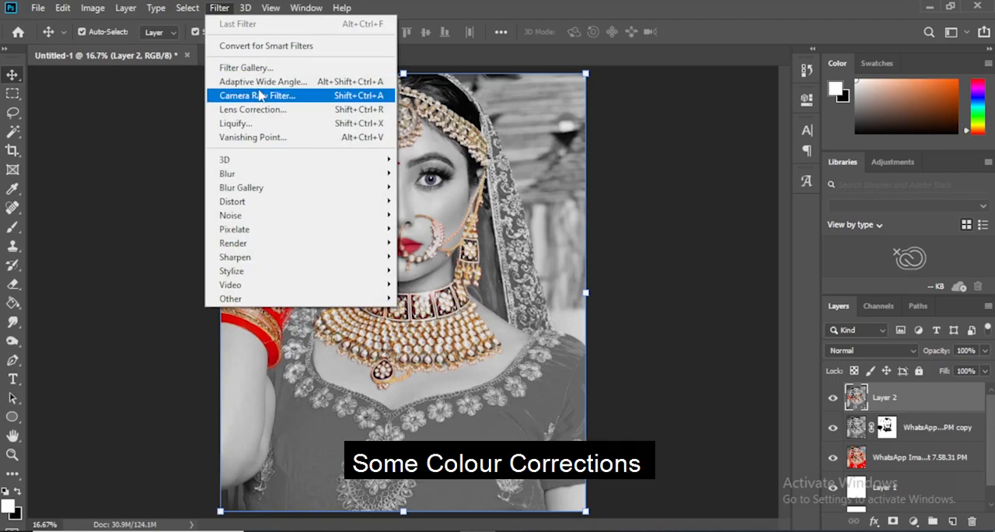
{"action": "left_click", "coordinate": [261, 95]}
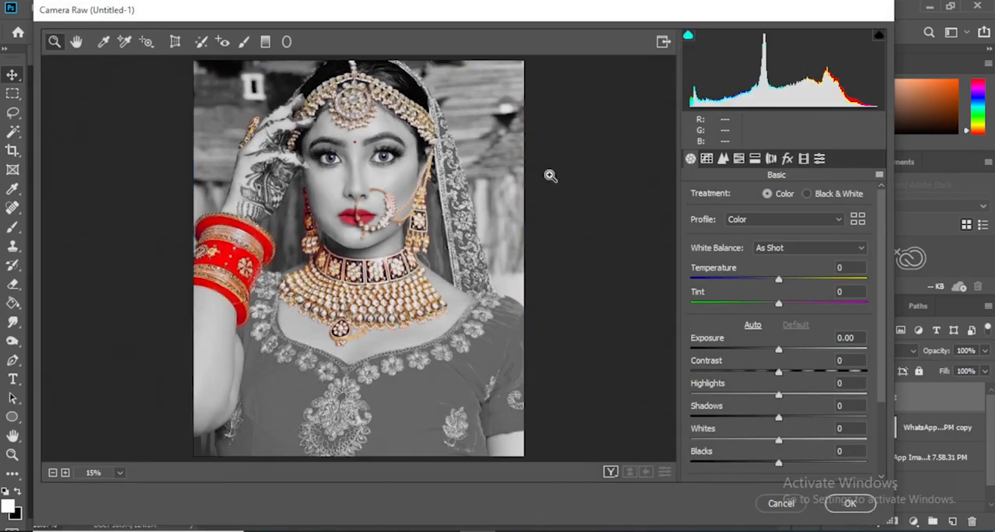
{"action": "left_click_drag", "start_coordinate": [778, 354], "coordinate": [769, 466]}
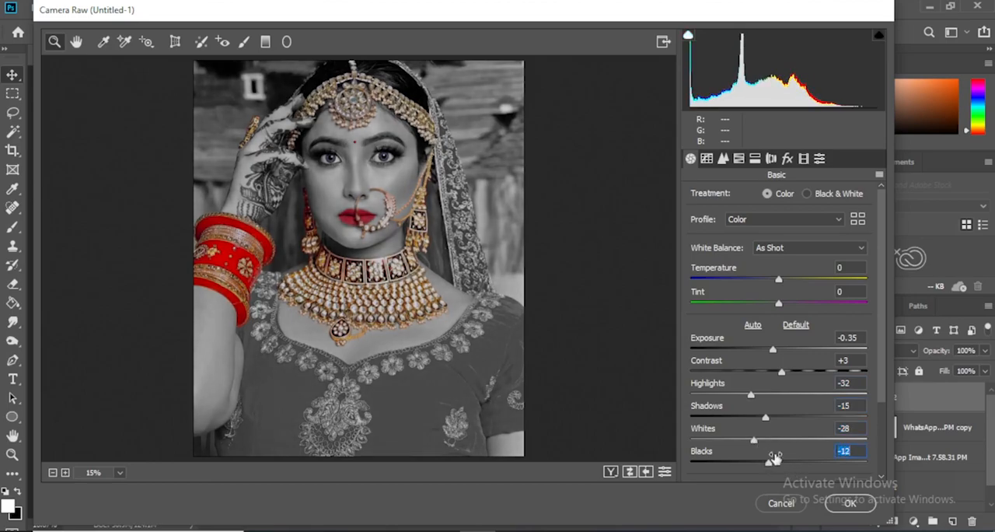
Set Clarity to +4 and Dehaze to -4, and raise the overall Saturation slightly
{"action": "scroll", "coordinate": [797, 426], "scroll_direction": "down", "scroll_amount": 3}
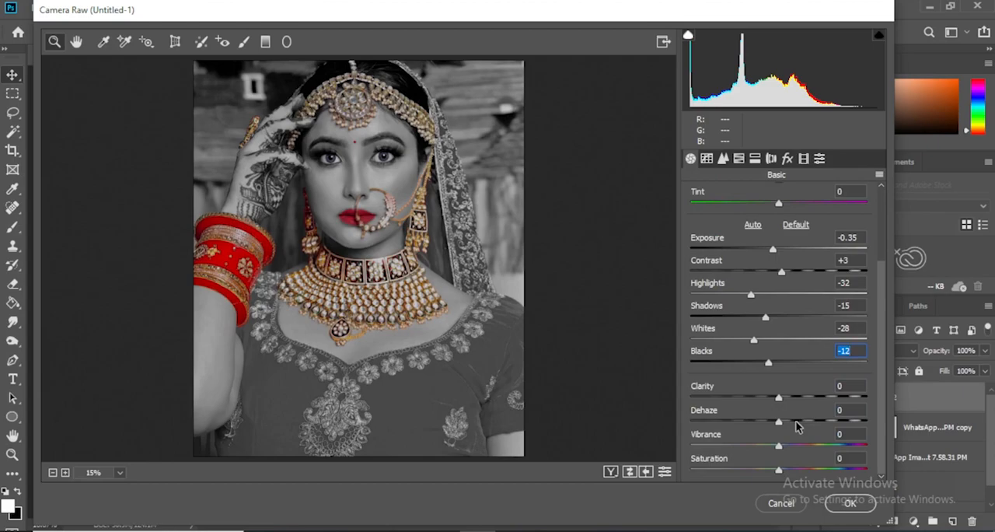
{"action": "left_click", "coordinate": [780, 399]}
{"action": "left_click_drag", "start_coordinate": [780, 398], "coordinate": [774, 427]}
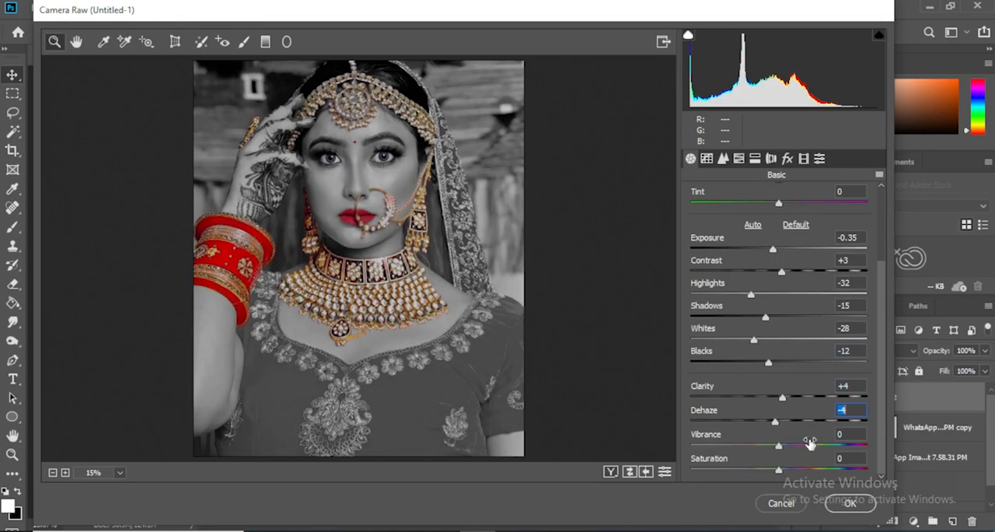
{"action": "left_click_drag", "start_coordinate": [780, 473], "coordinate": [782, 474]}
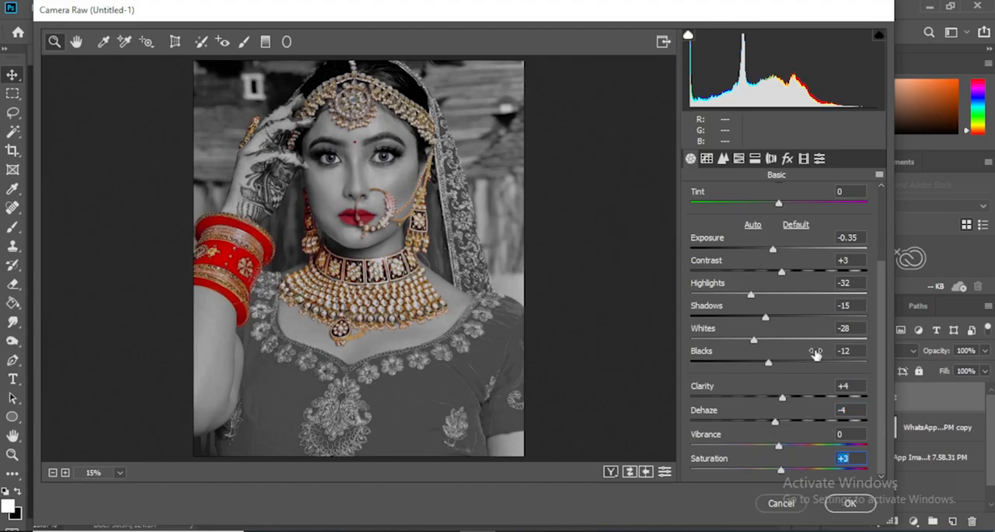
Set the HSL hue of Greens to +16 and return the hue of Reds to 0 after trying +8
{"action": "left_click", "coordinate": [739, 158]}
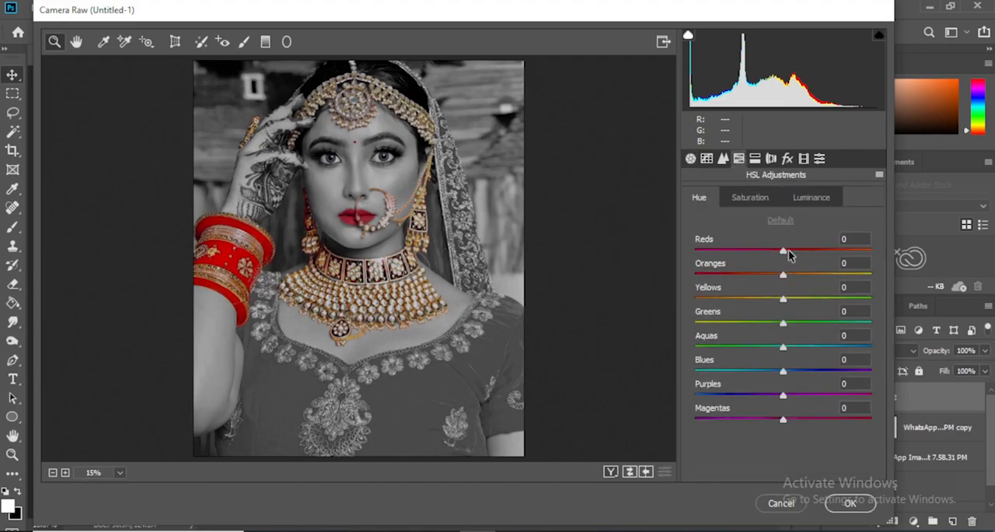
{"action": "left_click", "coordinate": [791, 250]}
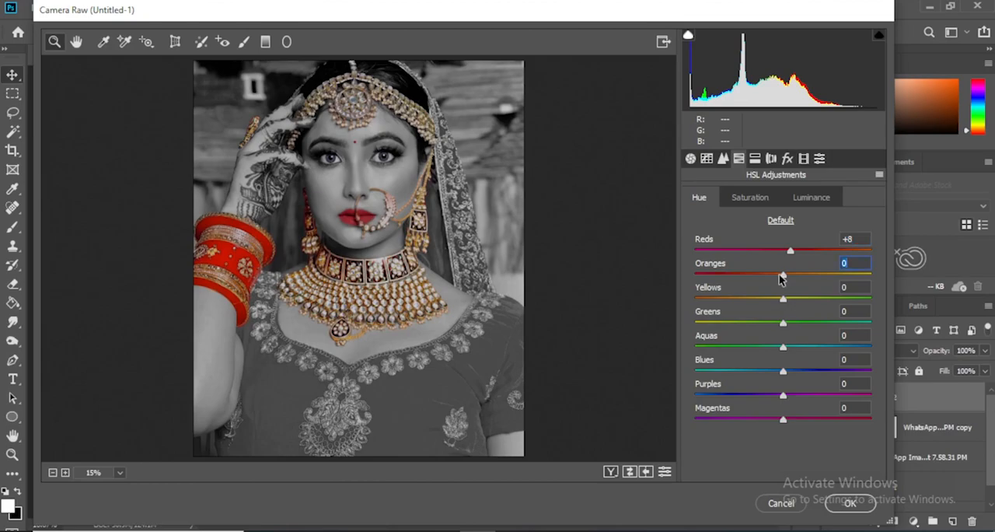
{"action": "left_click", "coordinate": [796, 323]}
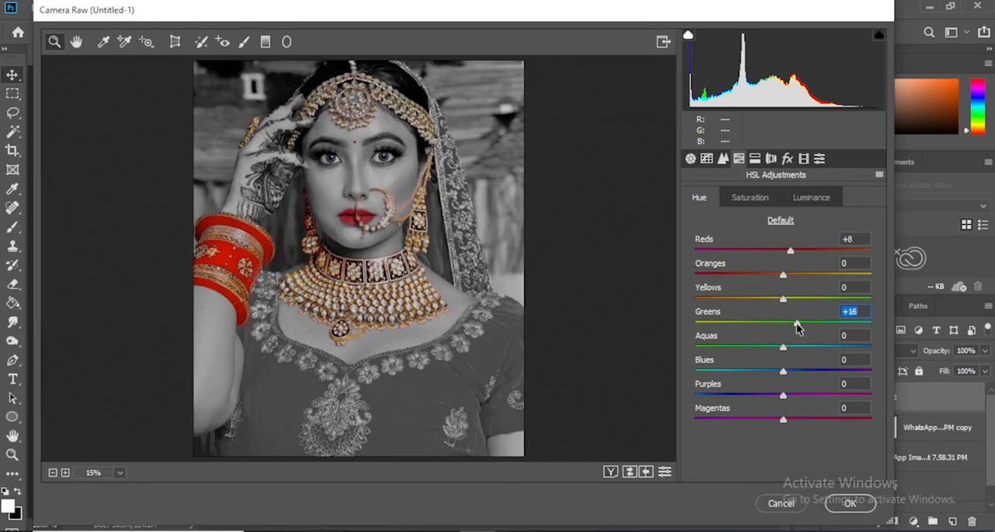
{"action": "double_click", "coordinate": [790, 251]}
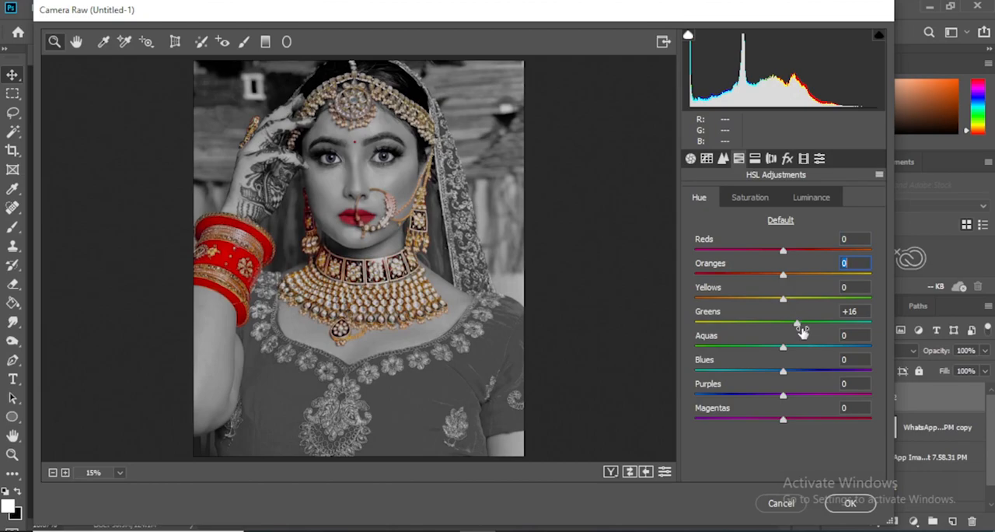
Set the HSL saturation of Reds to +49, Oranges +16, Greens +33, Aquas +22, Blues +39, Purples +13 and Magentas +28
{"action": "left_click", "coordinate": [754, 199]}
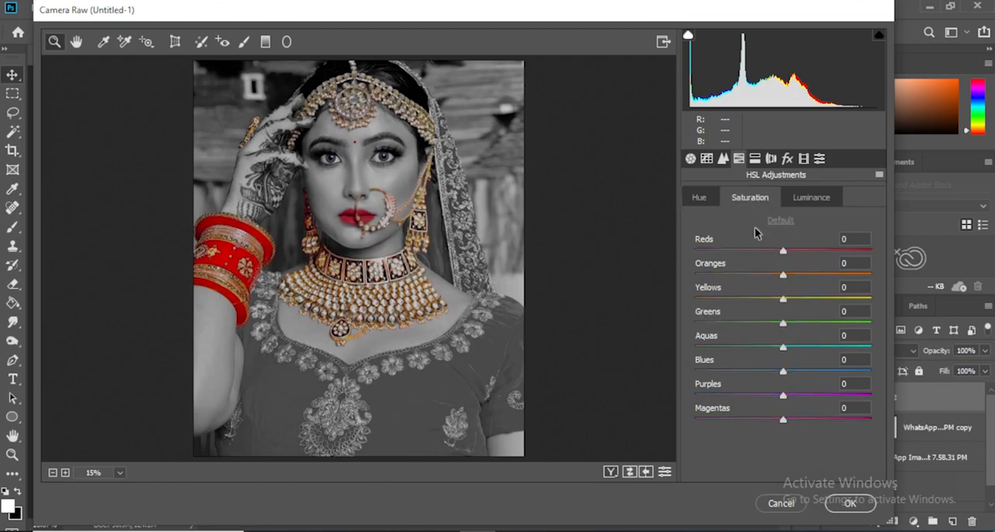
{"action": "left_click", "coordinate": [826, 250]}
{"action": "left_click", "coordinate": [795, 274]}
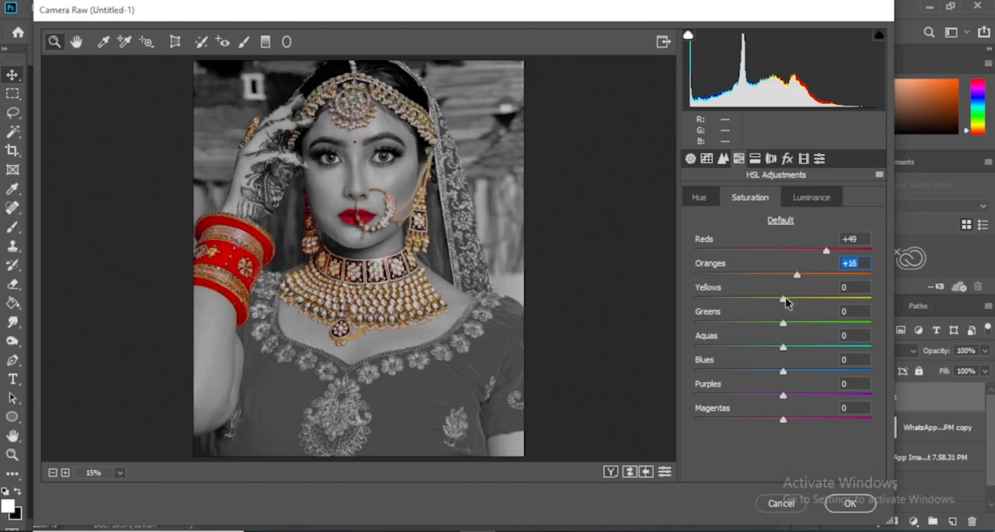
{"action": "left_click_drag", "start_coordinate": [784, 324], "coordinate": [803, 348]}
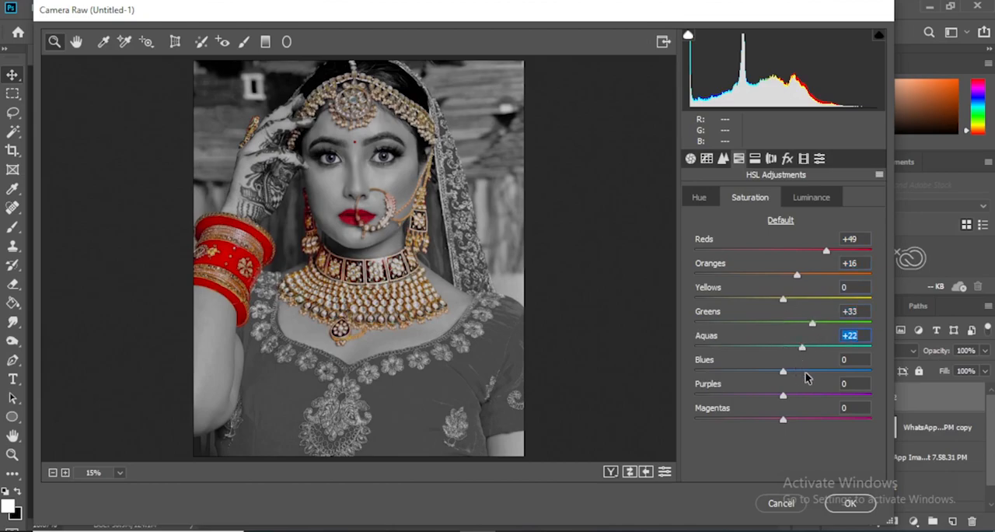
{"action": "left_click", "coordinate": [817, 372]}
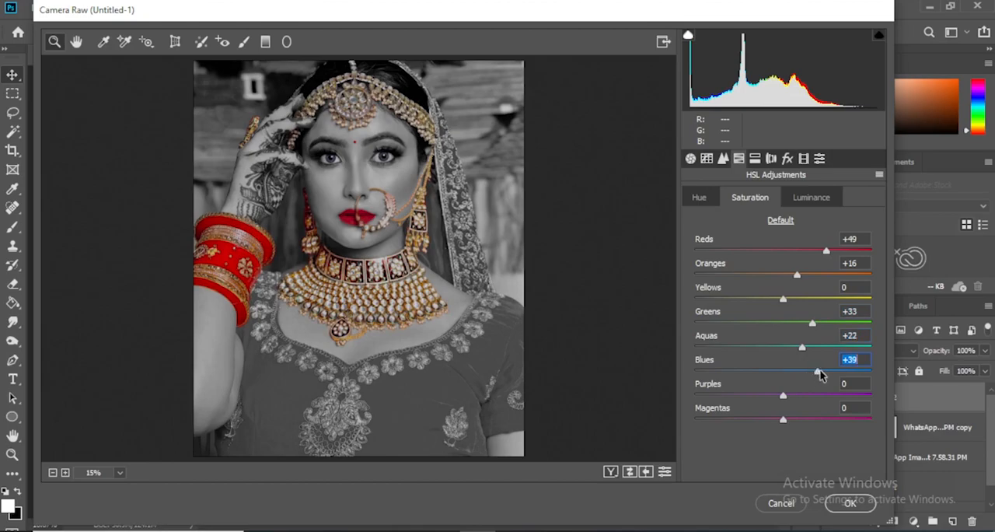
{"action": "left_click", "coordinate": [794, 397]}
{"action": "left_click", "coordinate": [808, 421]}
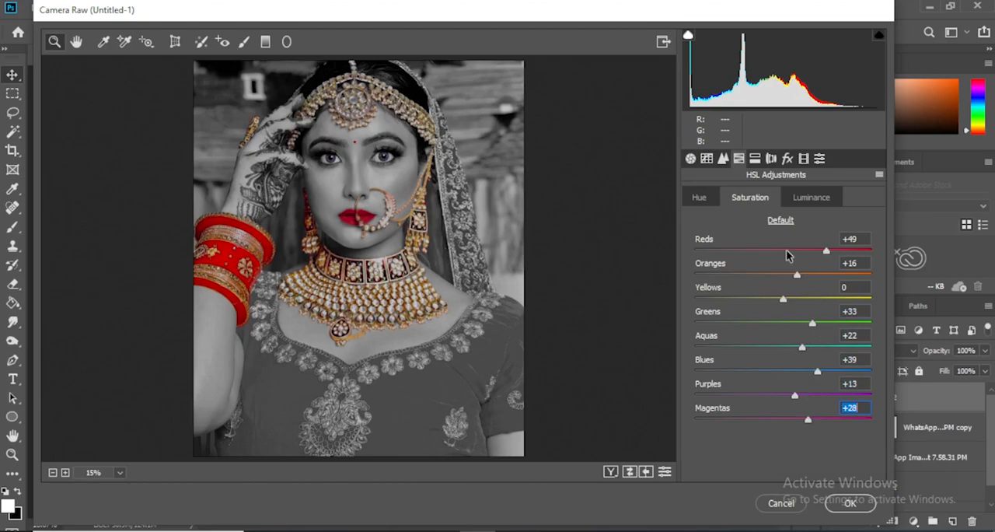
Set the HSL luminance of Reds to -8, Yellows -5, Greens -25, Aquas -11, Blues -22, Purples -13 and Magentas -19
{"action": "left_click", "coordinate": [825, 199]}
{"action": "left_click", "coordinate": [769, 252]}
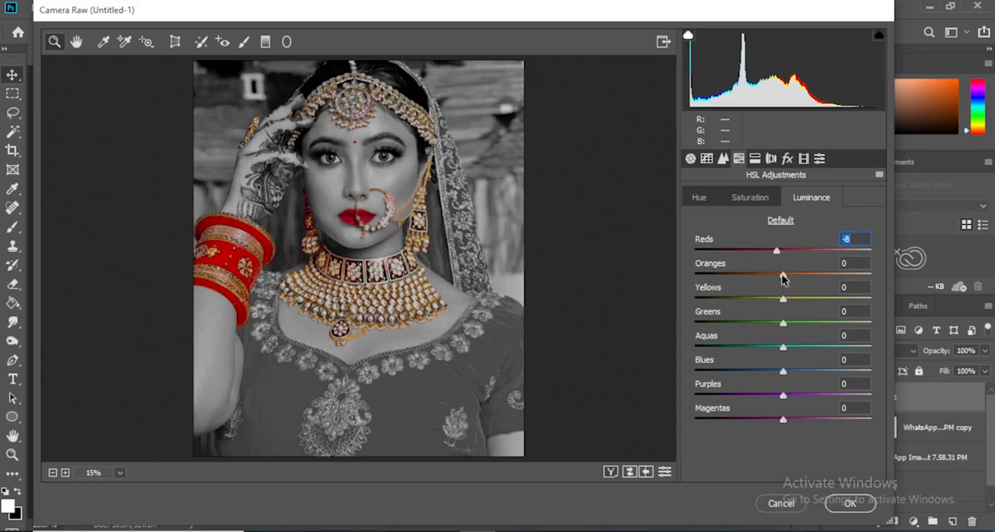
{"action": "left_click", "coordinate": [783, 277]}
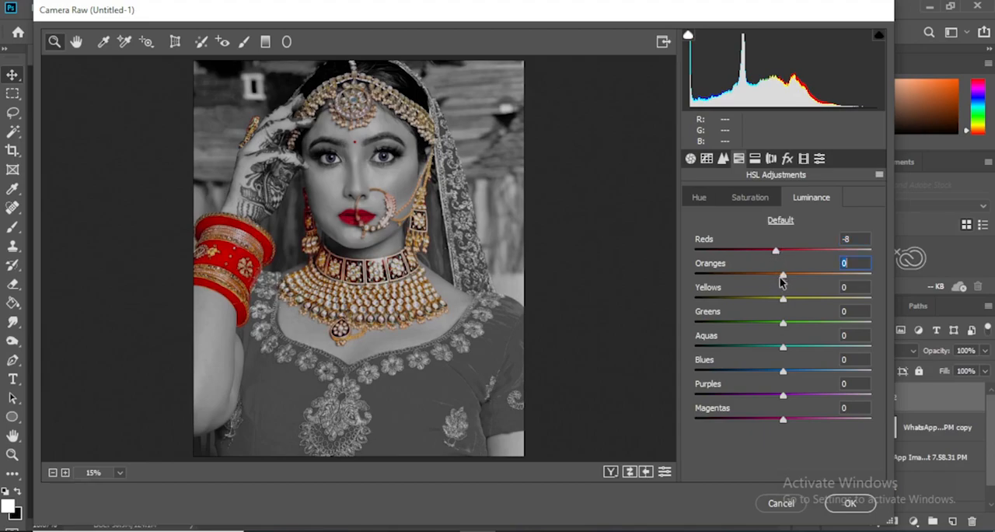
{"action": "left_click", "coordinate": [779, 298]}
{"action": "left_click", "coordinate": [761, 323]}
{"action": "left_click", "coordinate": [774, 347]}
{"action": "left_click", "coordinate": [764, 371]}
{"action": "left_click", "coordinate": [771, 396]}
{"action": "left_click", "coordinate": [767, 419]}
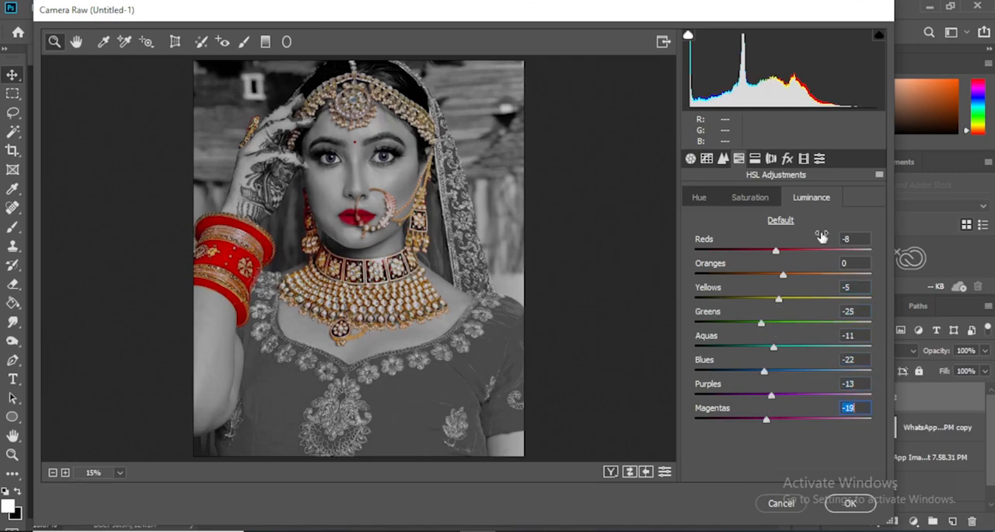
Add the Vignetting - Heavy preset and apply the Camera Raw corrections to the merged layer
{"action": "left_click", "coordinate": [819, 159]}
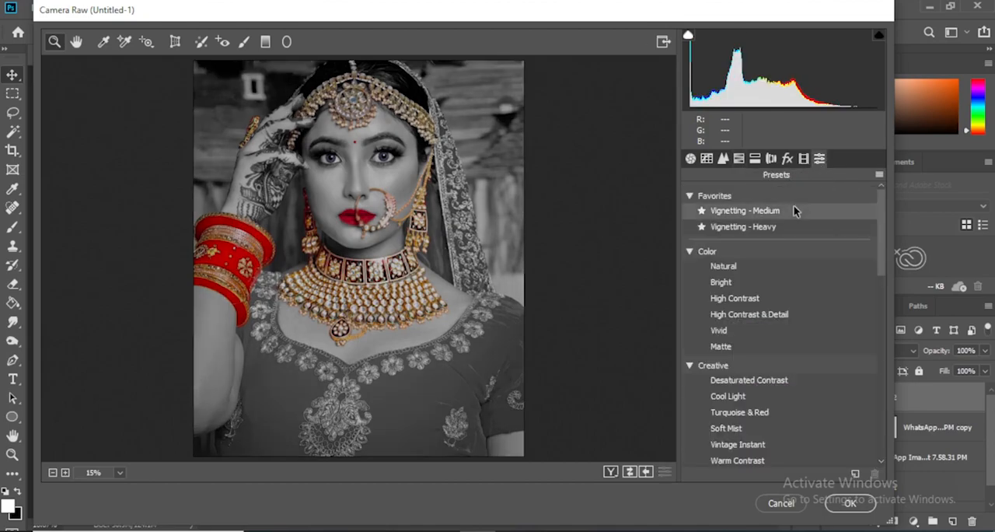
{"action": "left_click", "coordinate": [794, 231]}
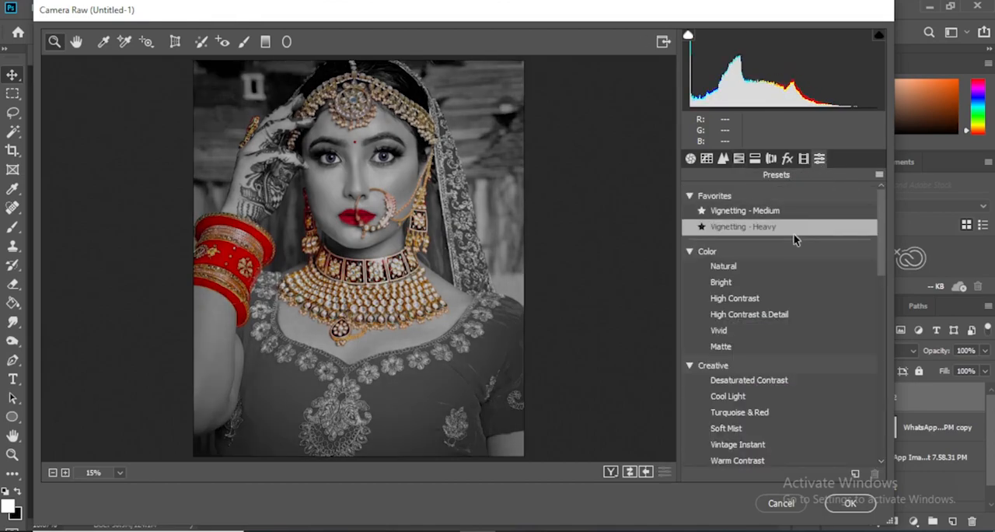
{"action": "left_click", "coordinate": [850, 503]}
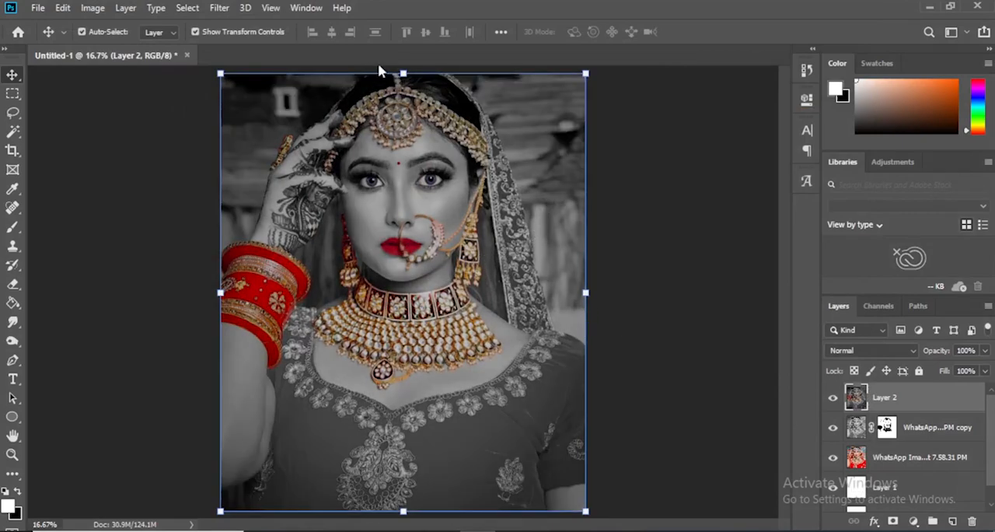
Run the Camera Raw Filter on the merged layer again with the Vignetting - Medium preset
{"action": "left_click", "coordinate": [219, 8]}
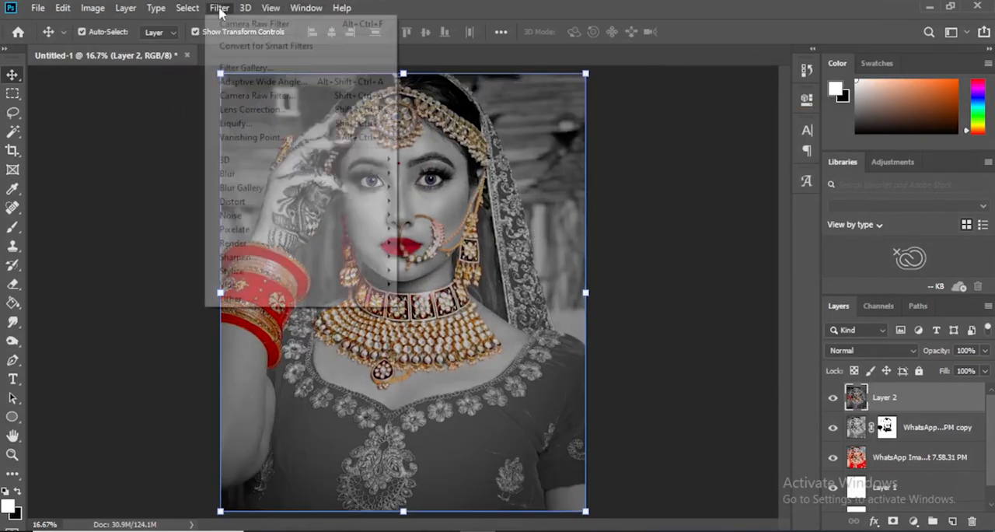
{"action": "left_click", "coordinate": [271, 99]}
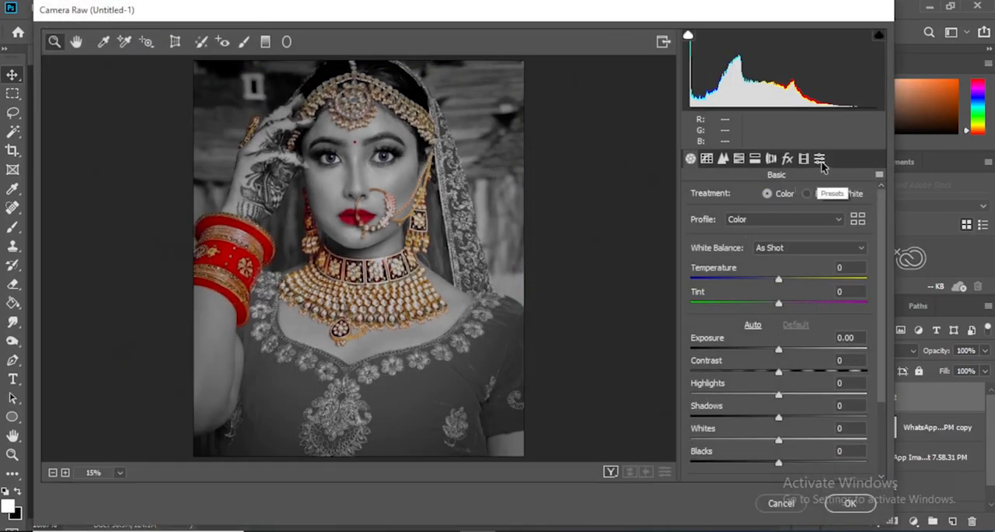
{"action": "left_click", "coordinate": [820, 160]}
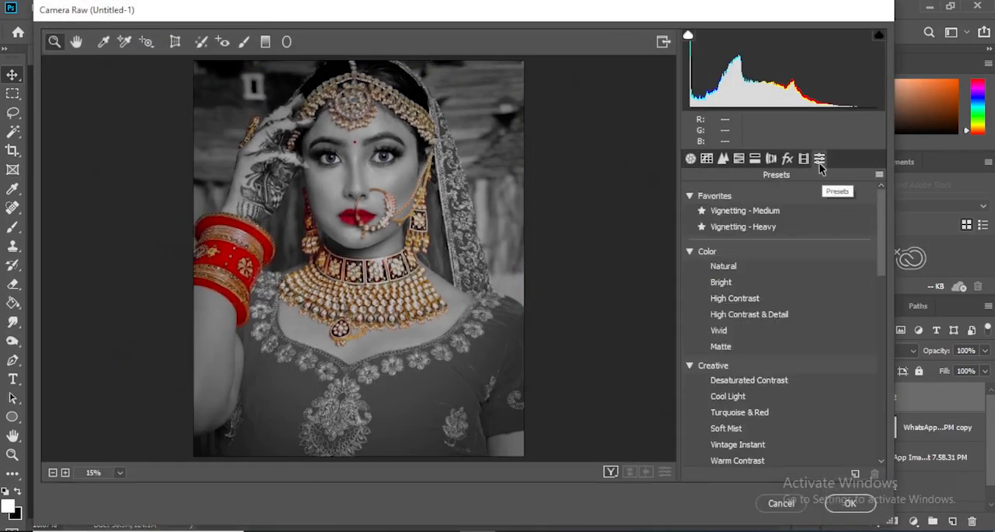
{"action": "left_click", "coordinate": [786, 208]}
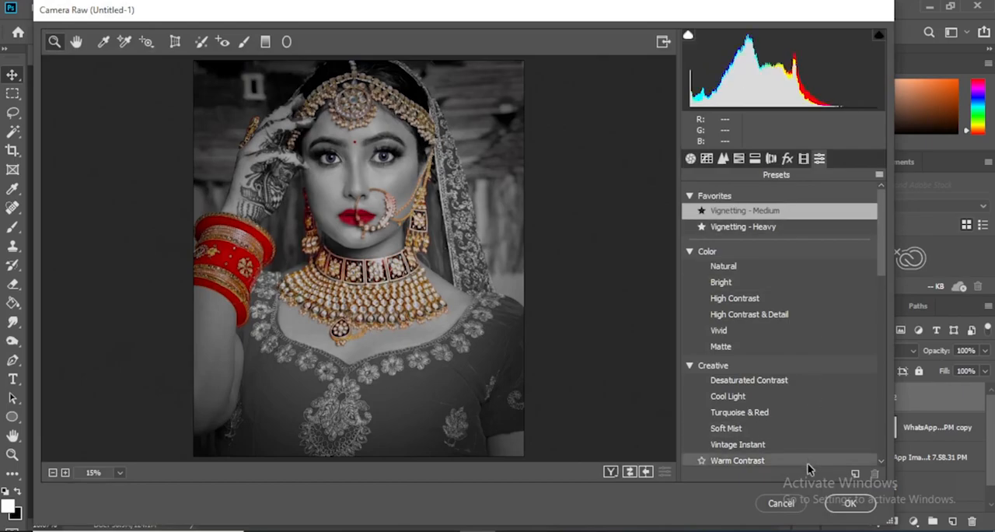
{"action": "left_click", "coordinate": [850, 503]}
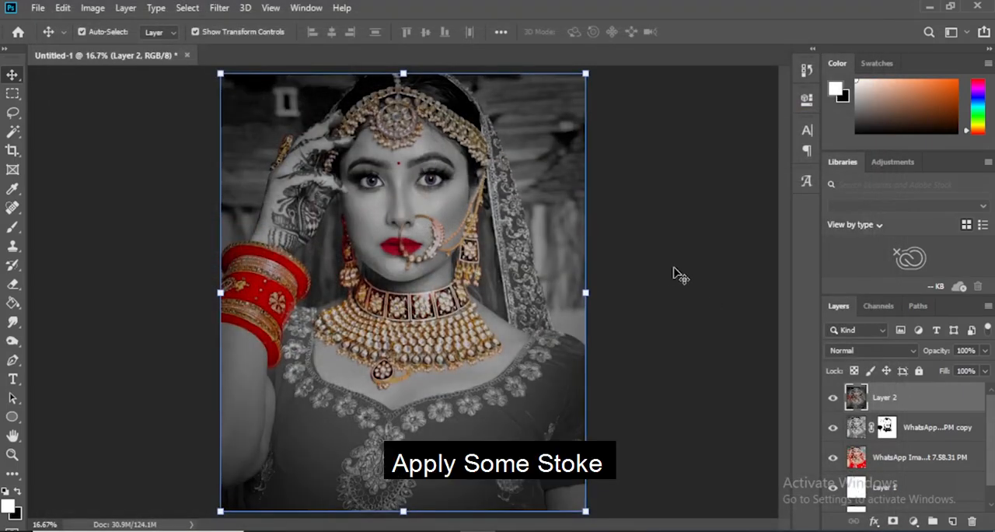
Add a 60 px white stroke centered on the edge of the merged layer as a frame around the portrait
{"action": "left_click", "coordinate": [63, 8]}
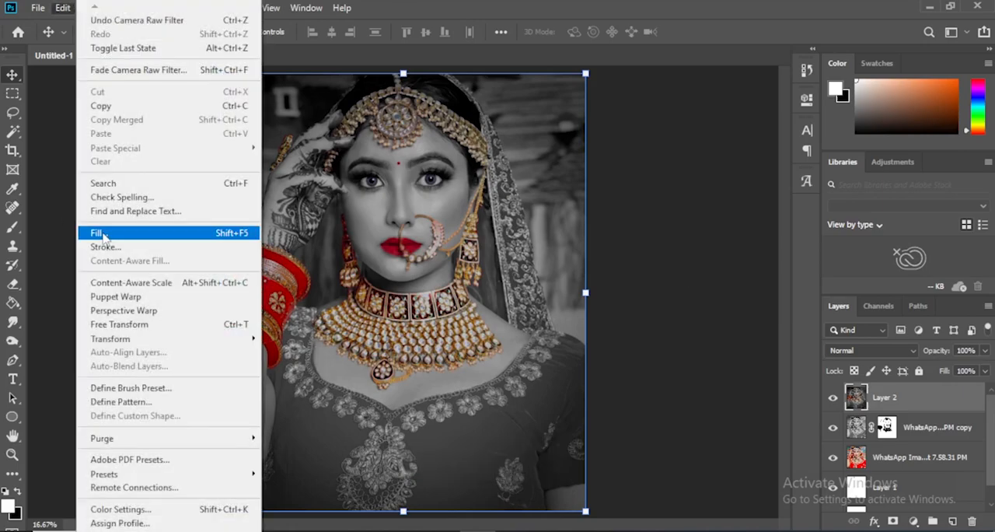
{"action": "left_click", "coordinate": [103, 246]}
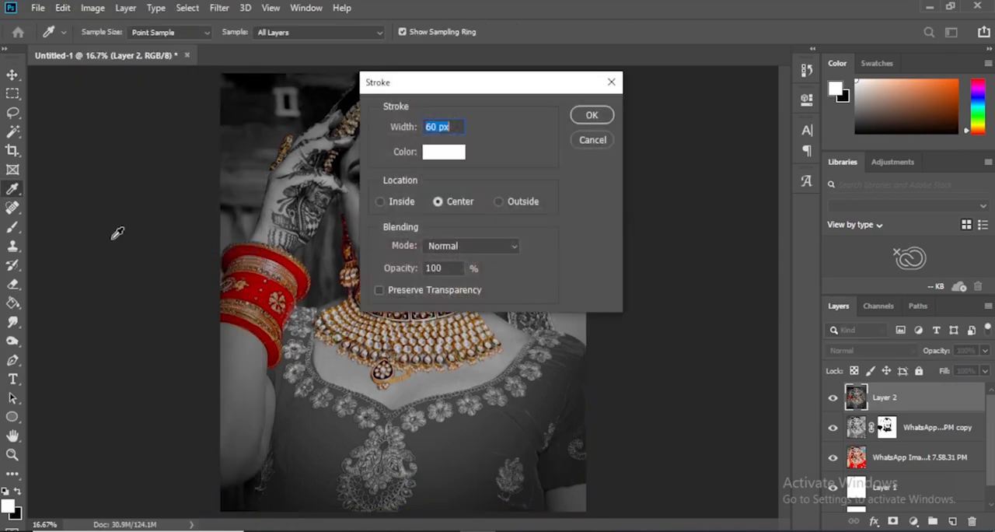
{"action": "left_click", "coordinate": [593, 117]}
{"action": "key", "text": "v"}
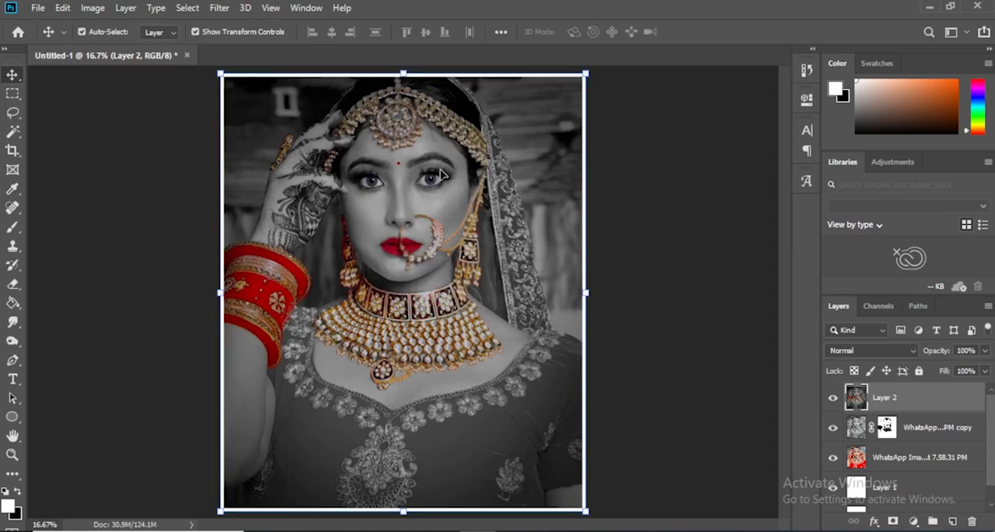
{"action": "key", "text": "ctrl+plus"}
{"action": "key", "text": "ctrl+plus"}
{"action": "key", "text": "ctrl+plus"}
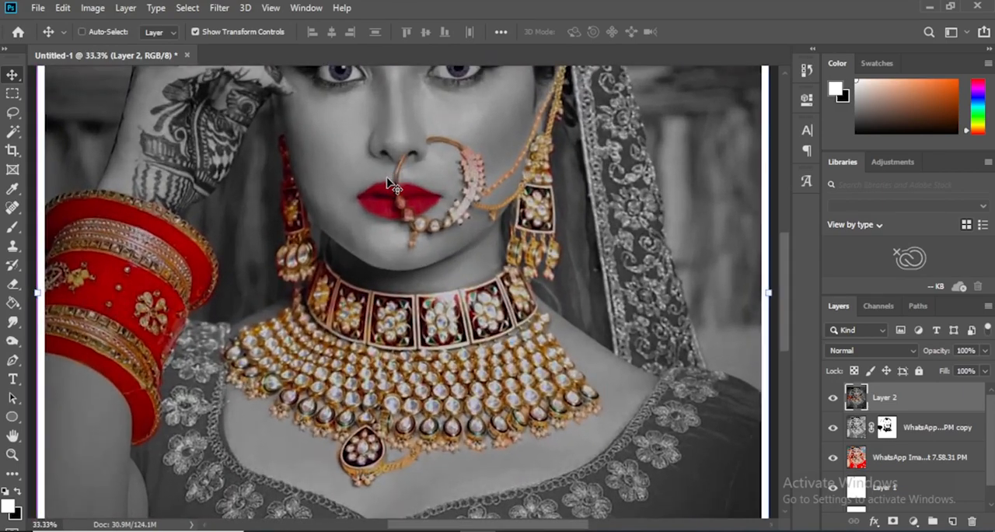
{"action": "key", "text": "ctrl+minus"}
{"action": "key", "text": "ctrl+minus"}
{"action": "key", "text": "ctrl+minus"}
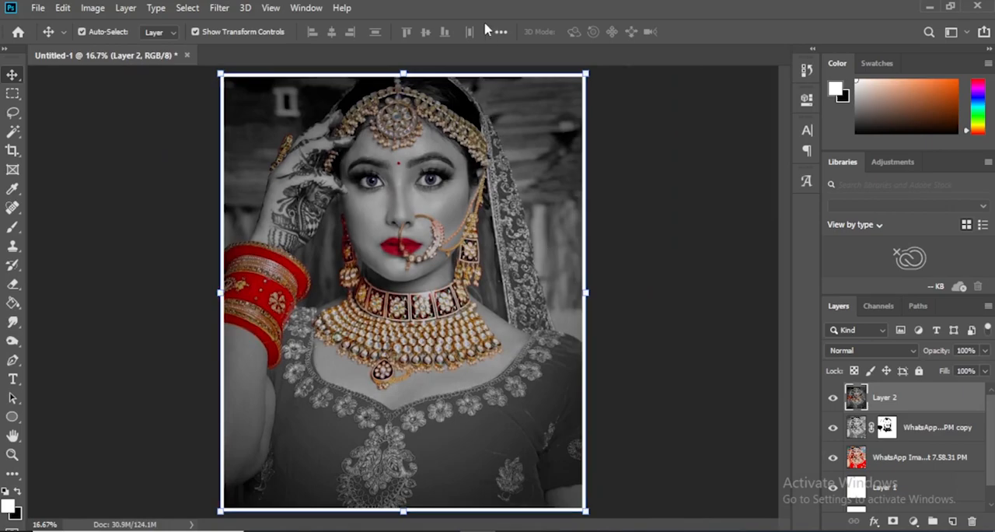
Place the embedded Omi Photography Logo 2022-11 file, scaled to 6.53%, in the portrait's upper-right corner inside the white frame
{"action": "left_click", "coordinate": [36, 9]}
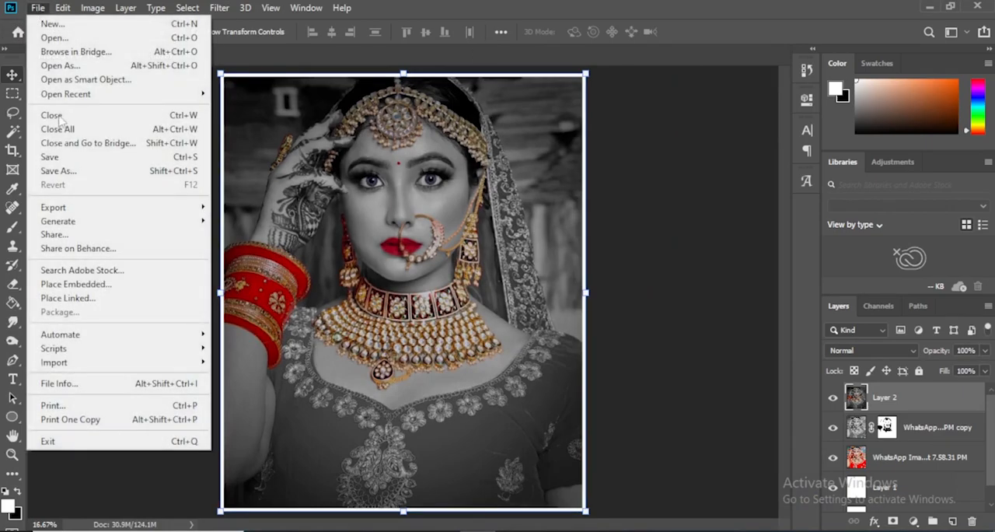
{"action": "left_click", "coordinate": [93, 284]}
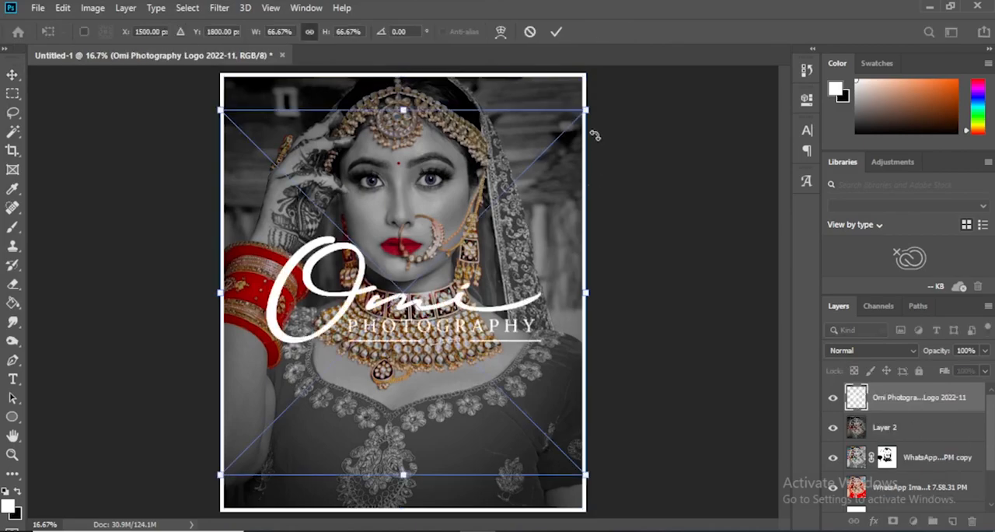
{"action": "left_click_drag", "start_coordinate": [587, 114], "coordinate": [427, 269]}
{"action": "left_click_drag", "start_coordinate": [466, 310], "coordinate": [564, 98]}
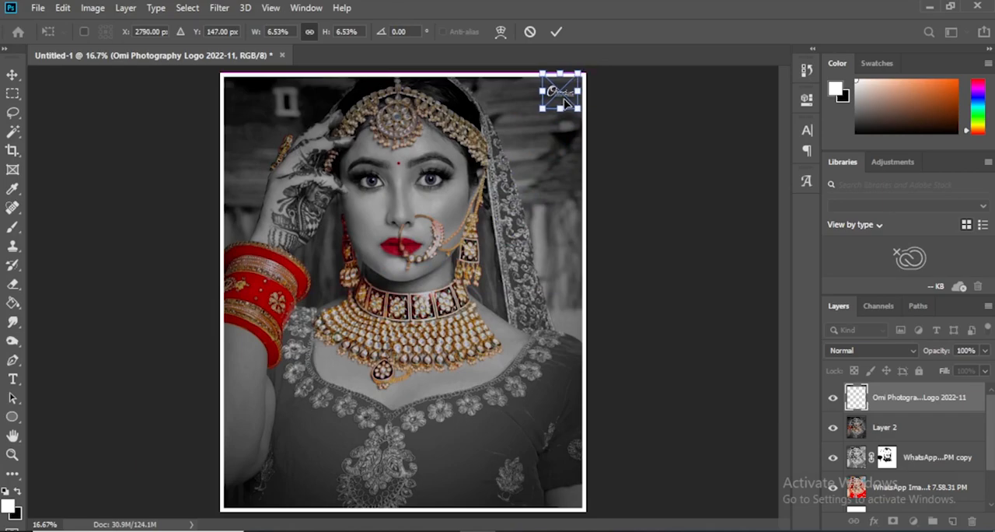
{"action": "key", "text": "Return"}
{"action": "left_click", "coordinate": [650, 123]}
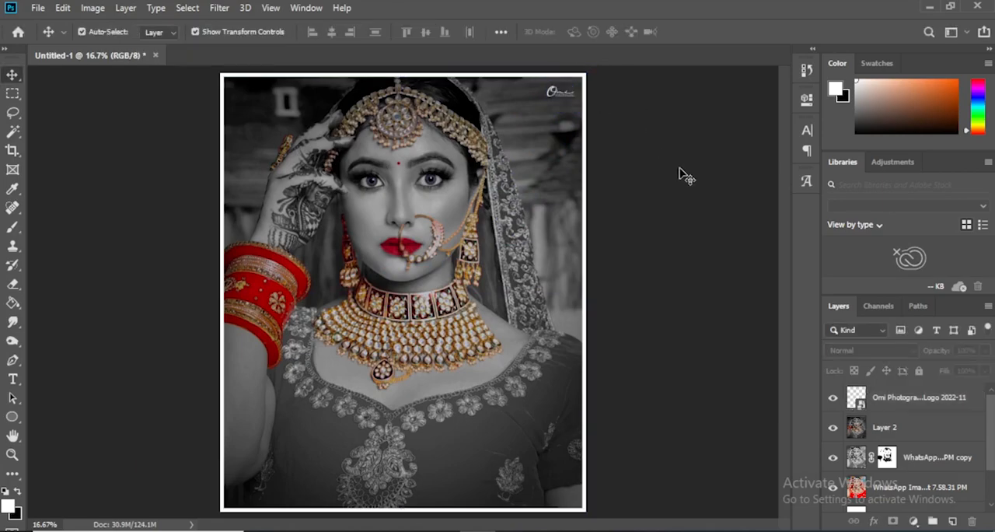